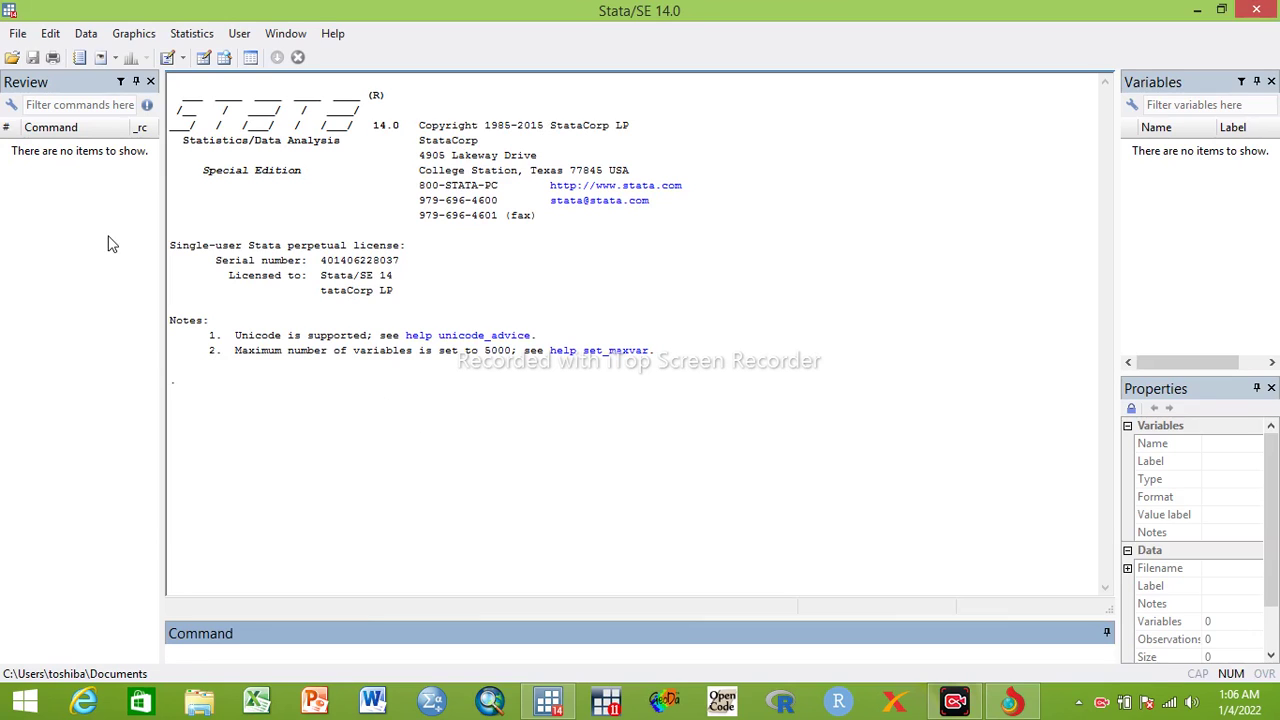
# Step: Load the example dataset cancer.dta installed with Stata and return to the main Stata window
pyautogui.click(18, 33)
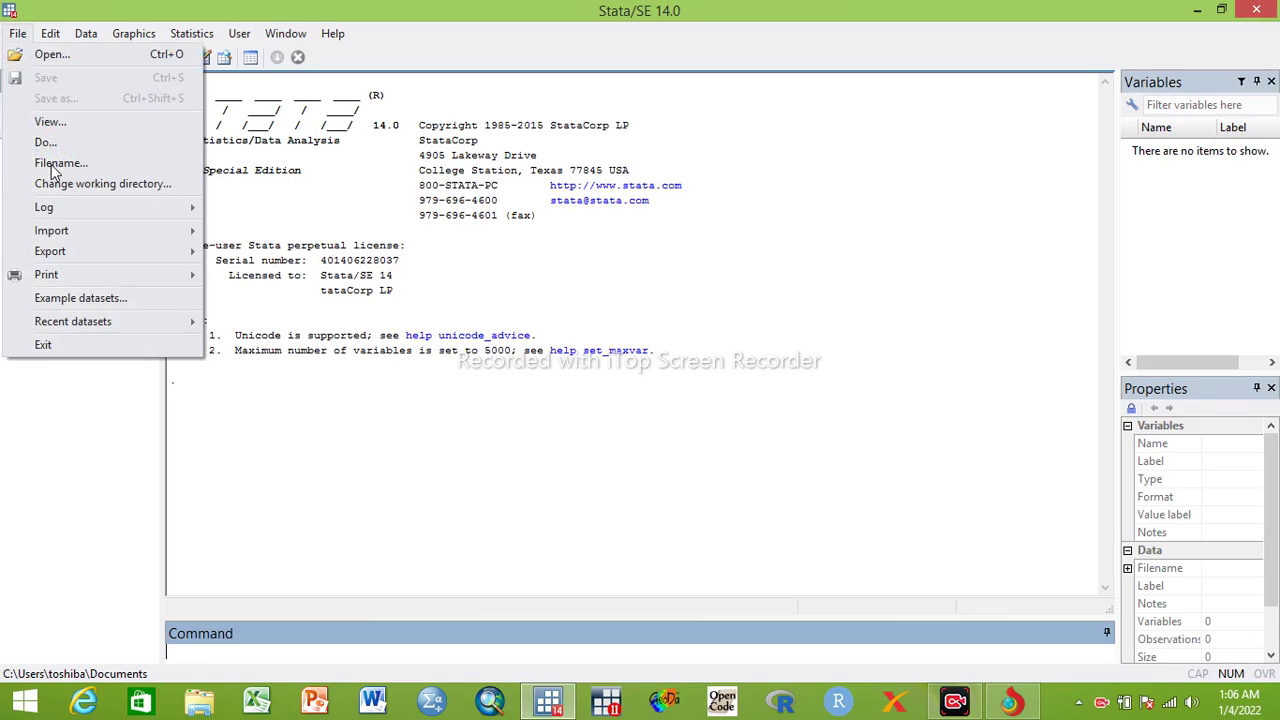
pyautogui.click(111, 297)
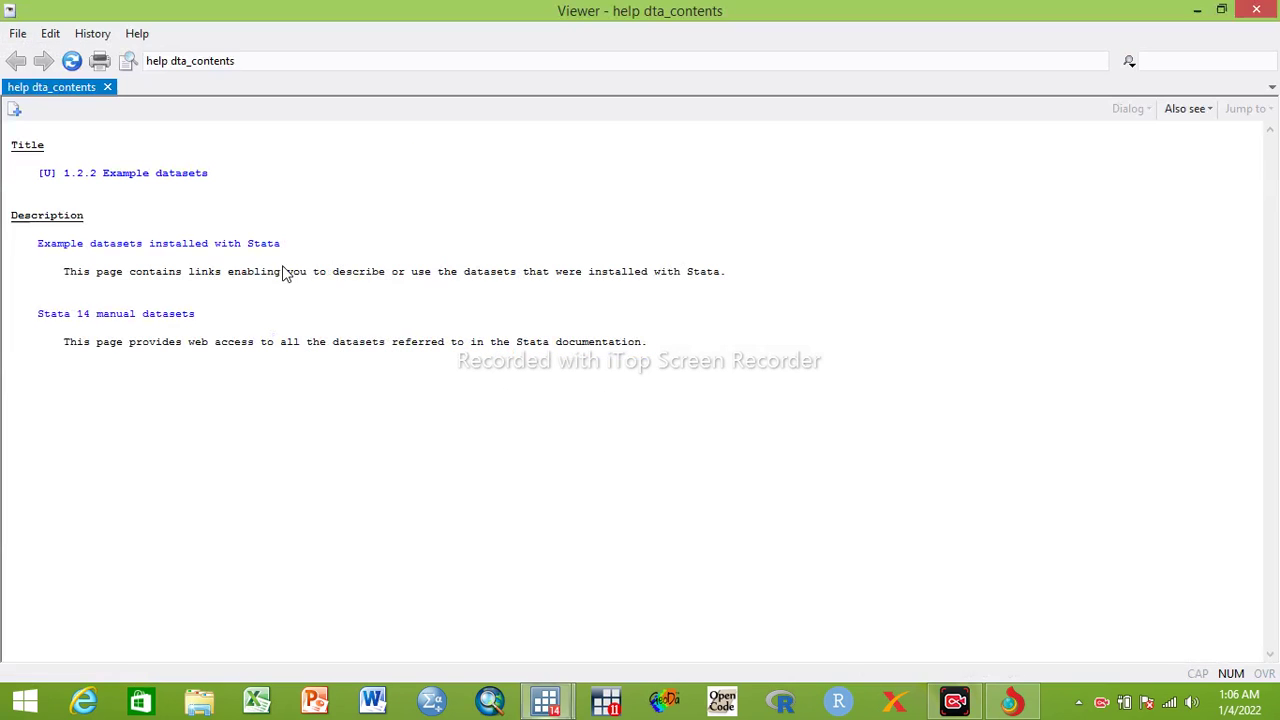
pyautogui.click(172, 245)
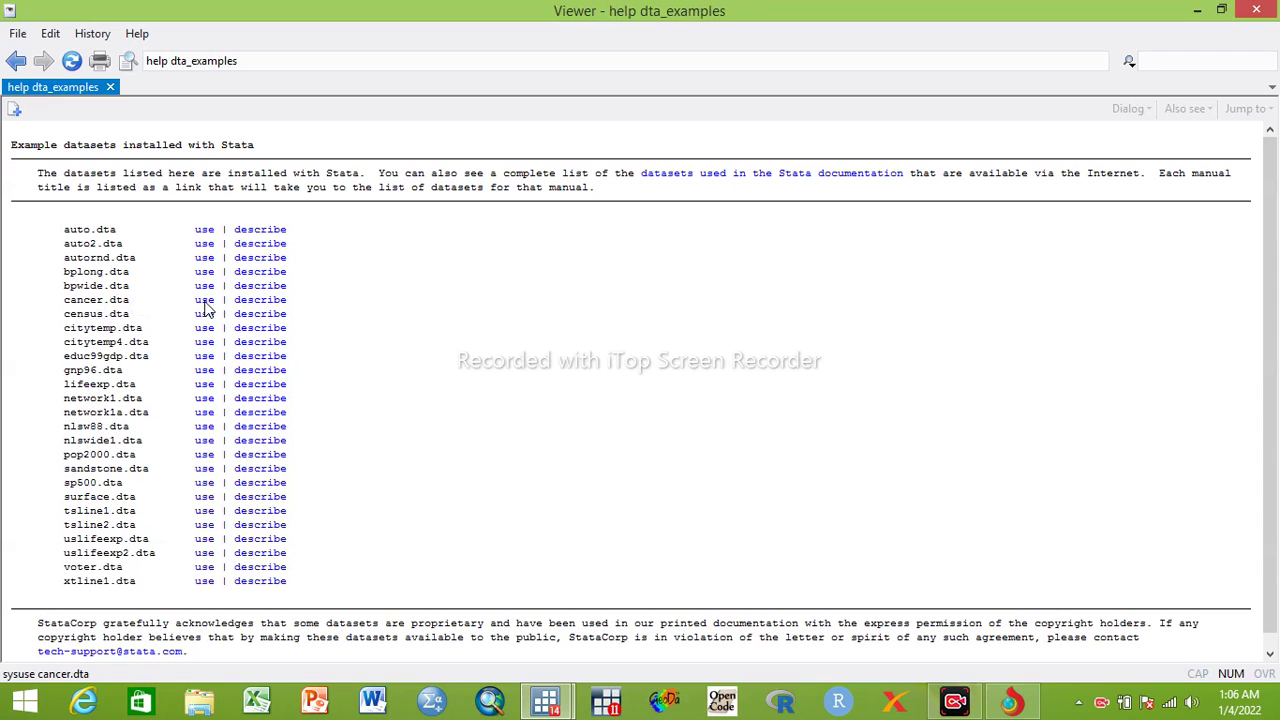
pyautogui.moveTo(545, 700)
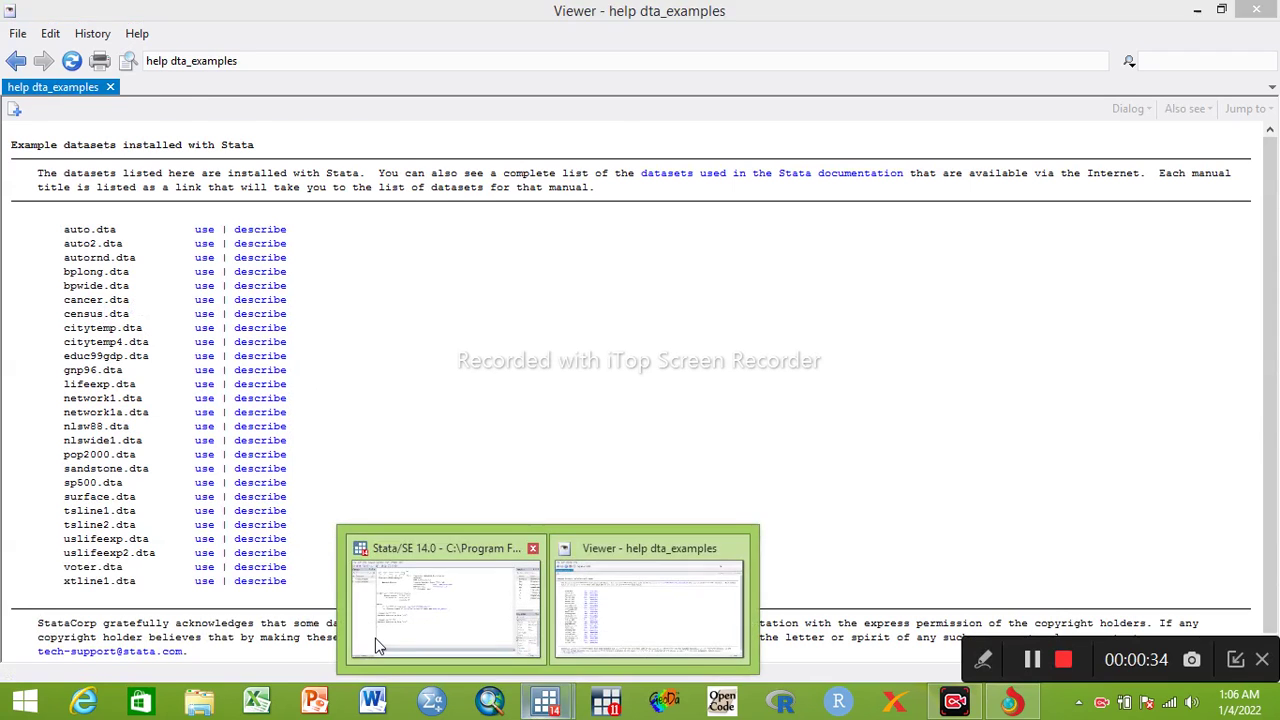
pyautogui.click(375, 638)
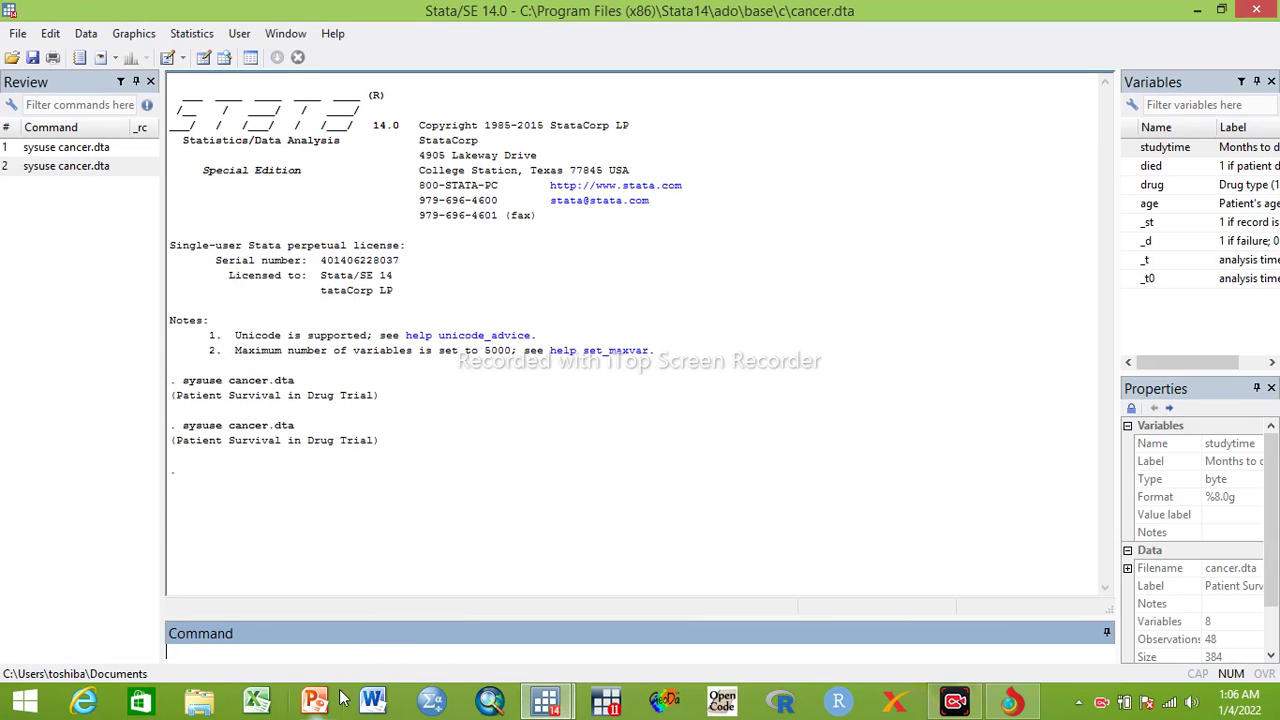
# Step: Open the loaded cancer dataset in the Data Editor with the edit command
pyautogui.write('ei')
pyautogui.press('BackSpace')
pyautogui.press('BackSpace')
pyautogui.write('edit')
pyautogui.press('Return')
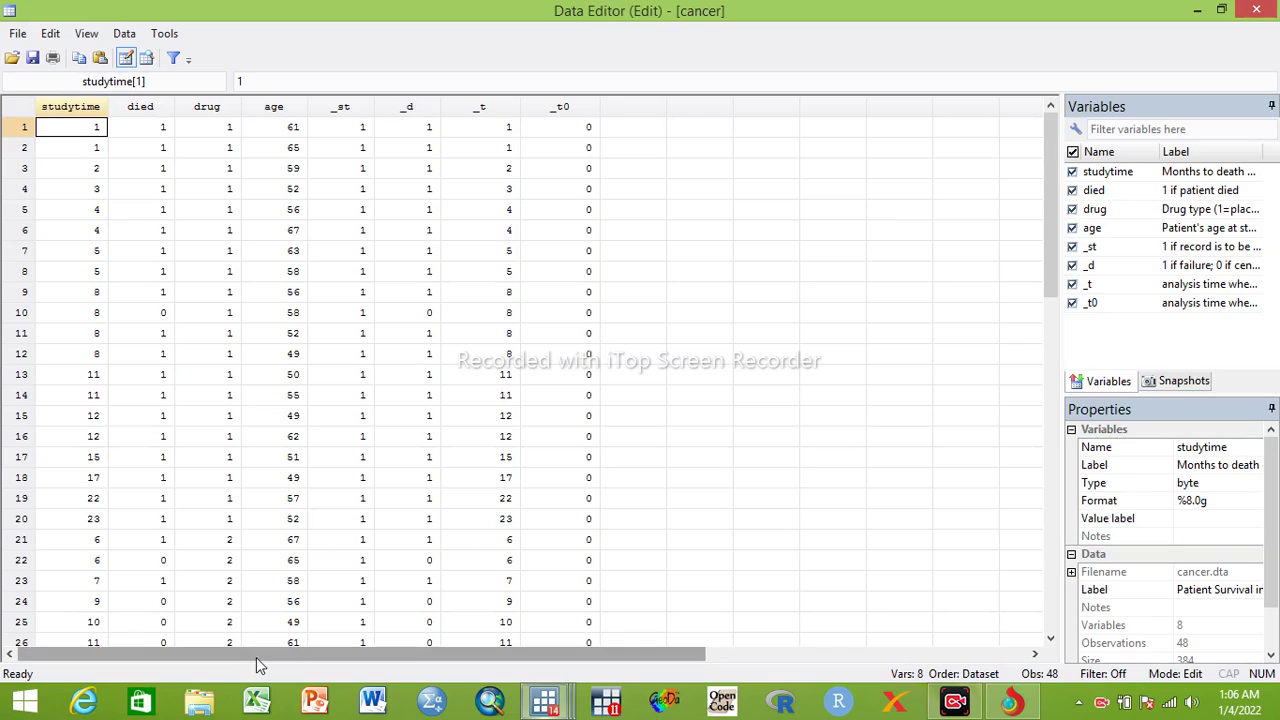
# Step: Examine the studytime values down to the last observation and return to the first row
pyautogui.click(87, 214)
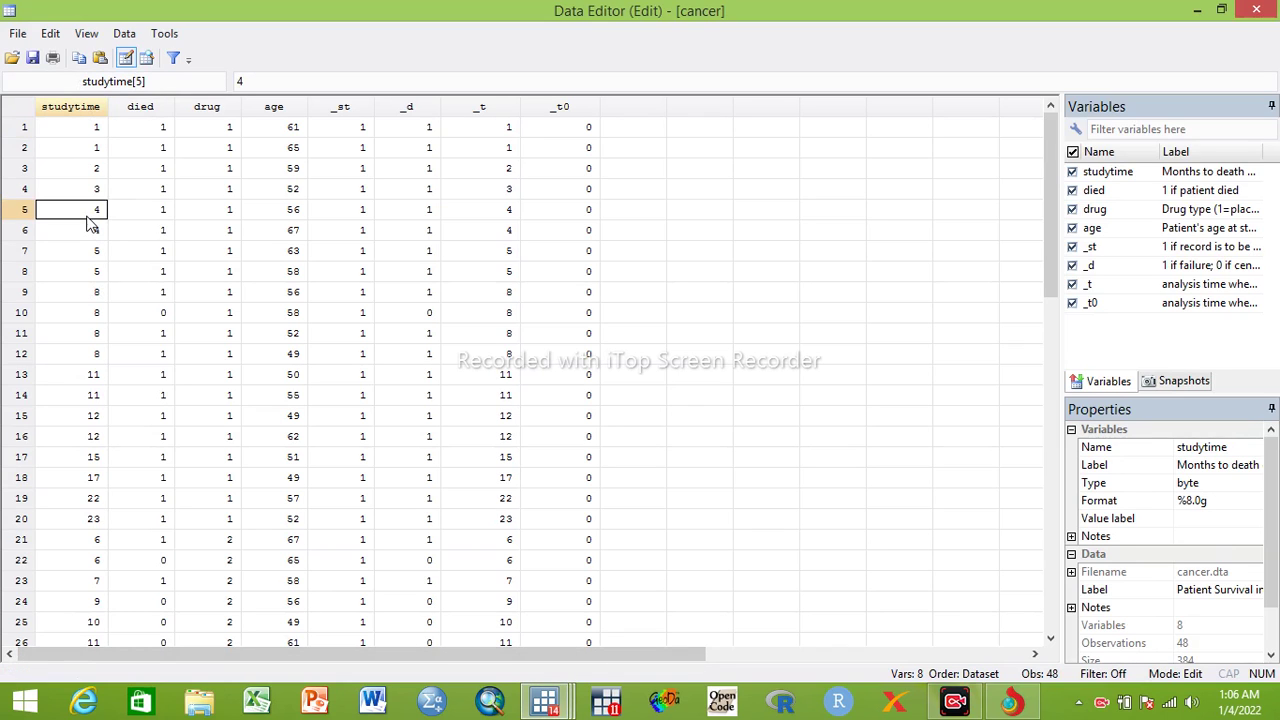
pyautogui.press('Down')
pyautogui.press('Down')
pyautogui.press('Down')
pyautogui.press('Down')
pyautogui.press('Down')
pyautogui.press('Down')
pyautogui.press('Down')
pyautogui.press('Down')
pyautogui.press('Down')
pyautogui.press('Down')
pyautogui.press('Down')
pyautogui.press('Down')
pyautogui.press('Down')
pyautogui.press('Down')
pyautogui.press('Down')
pyautogui.press('Down')
pyautogui.press('Down')
pyautogui.press('Down')
pyautogui.press('Down')
pyautogui.press('Down')
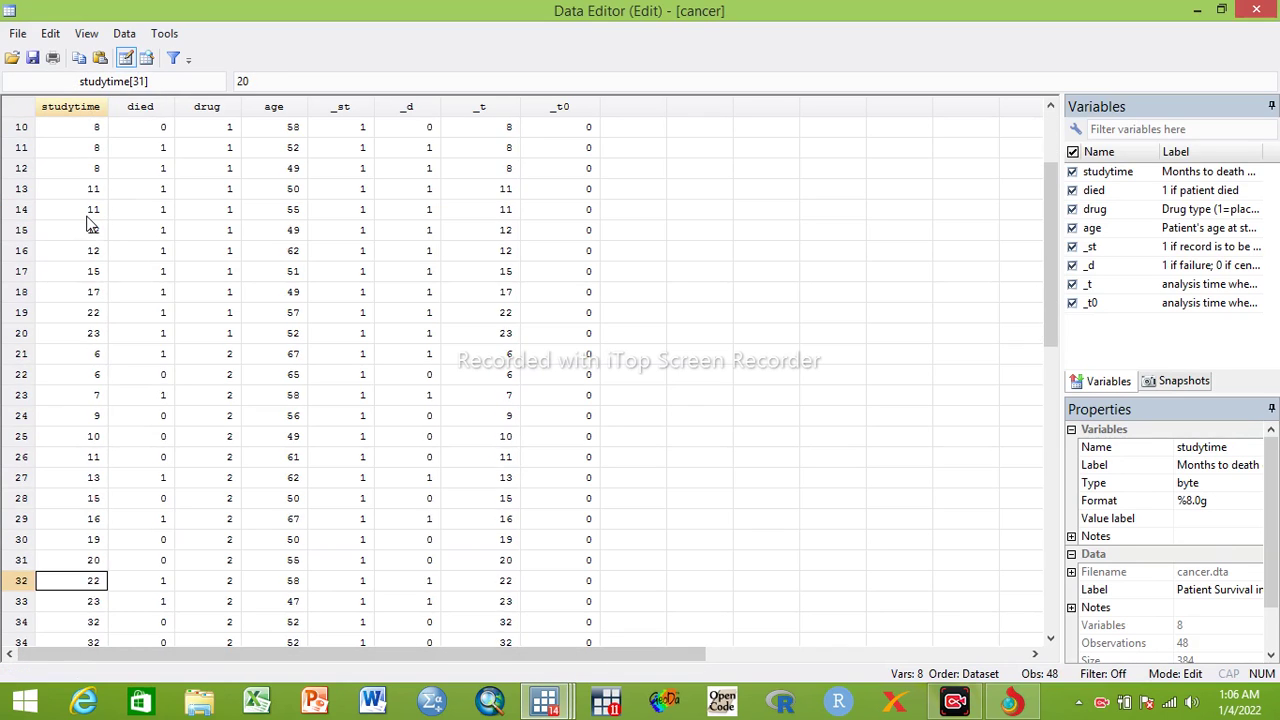
pyautogui.scroll(-5, 87, 224)
pyautogui.press('Up')
pyautogui.press('Up')
pyautogui.press('Up')
pyautogui.press('Up')
pyautogui.press('Up')
pyautogui.press('Up')
pyautogui.press('Up')
pyautogui.press('Up')
pyautogui.press('Up')
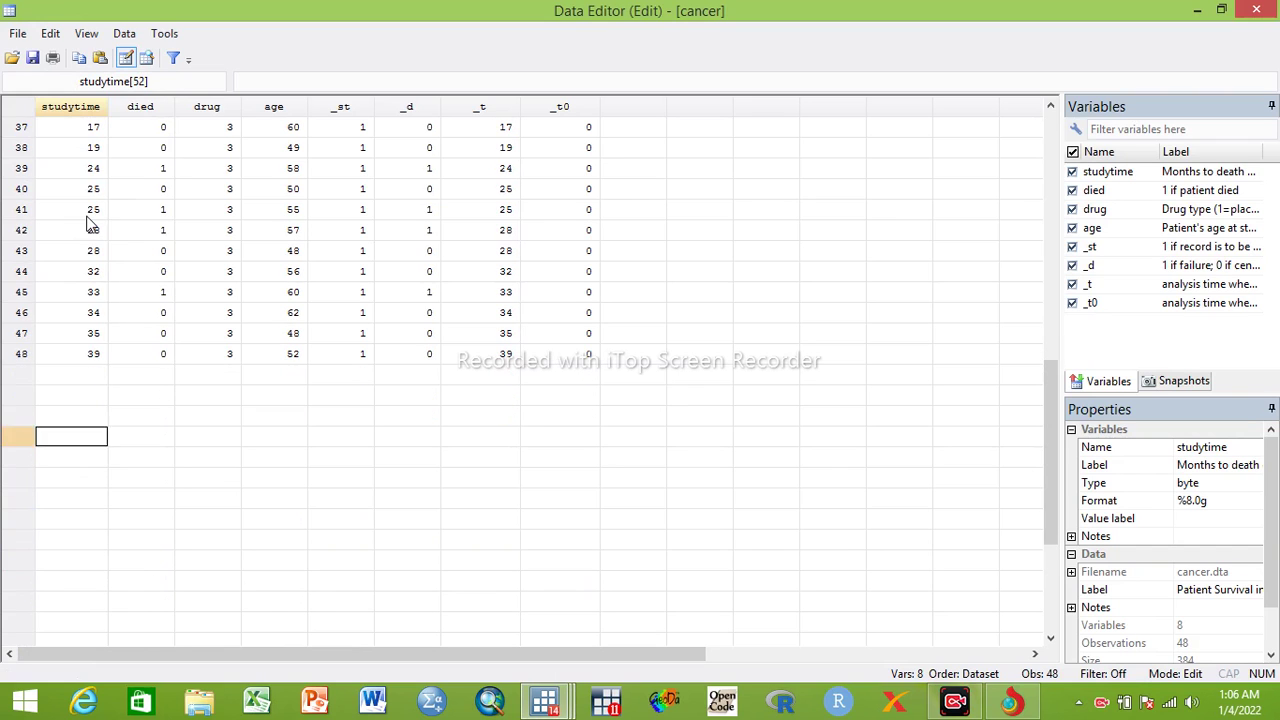
pyautogui.press('Up')
pyautogui.press('Up')
pyautogui.press('Up')
pyautogui.press('Up')
pyautogui.press('Up')
pyautogui.press('Up')
pyautogui.press('Up')
pyautogui.press('Up')
pyautogui.press('Up')
pyautogui.press('Up')
pyautogui.press('Up')
pyautogui.press('Up')
pyautogui.press('Up')
pyautogui.press('Up')
pyautogui.press('Up')
pyautogui.press('Up')
pyautogui.press('Up')
pyautogui.press('Up')
pyautogui.press('Up')
pyautogui.press('Up')
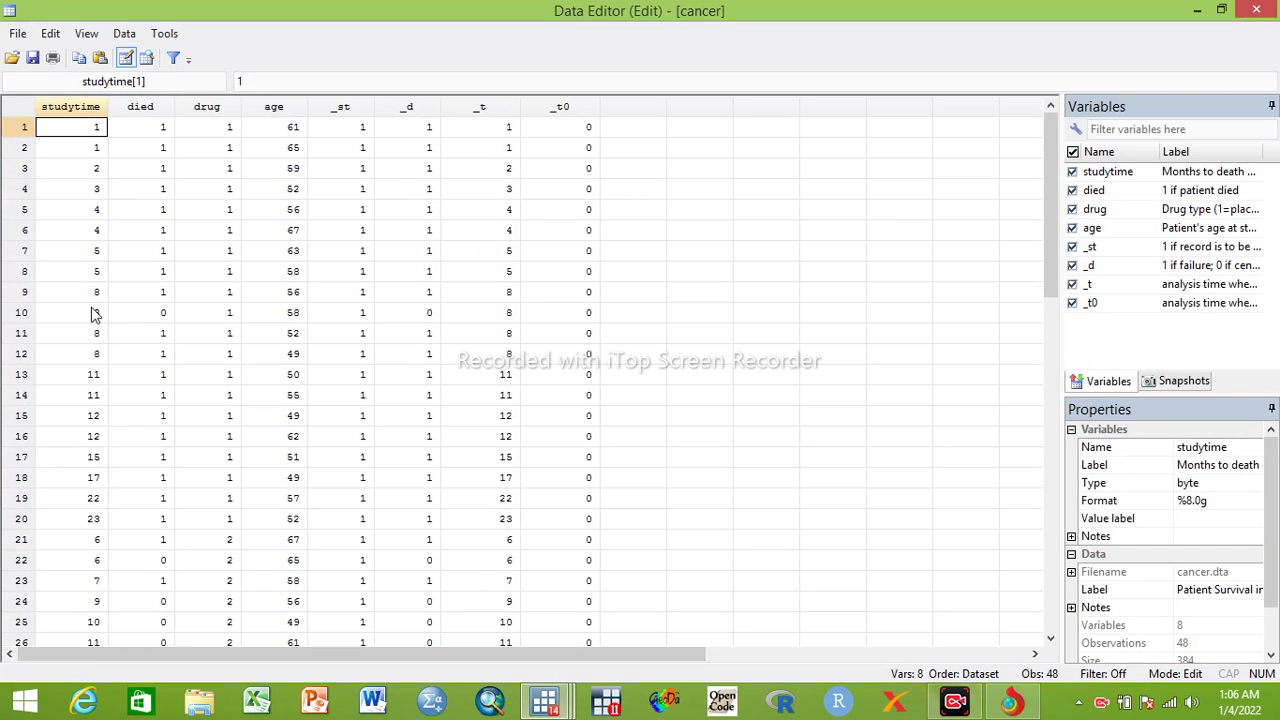
# Step: Examine how the died, drug and age variables are recorded by checking cells in each column
pyautogui.click(142, 112)
pyautogui.click(152, 233)
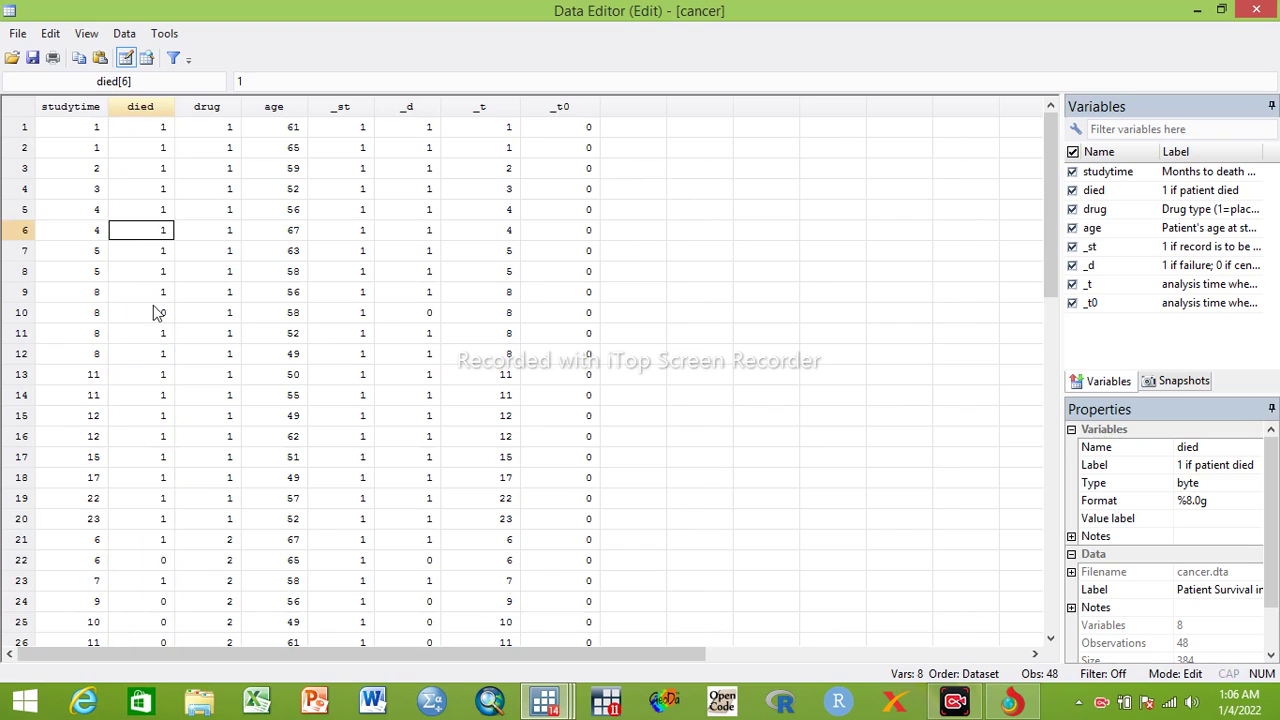
pyautogui.click(165, 312)
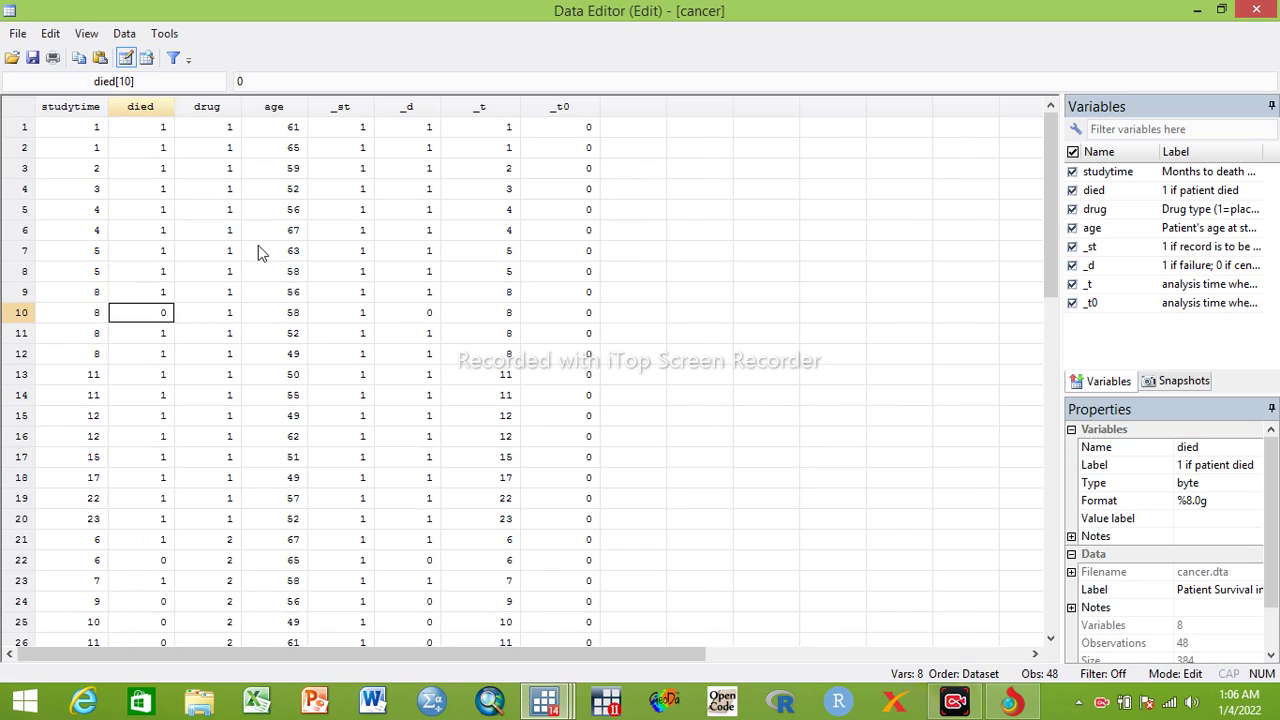
pyautogui.click(217, 148)
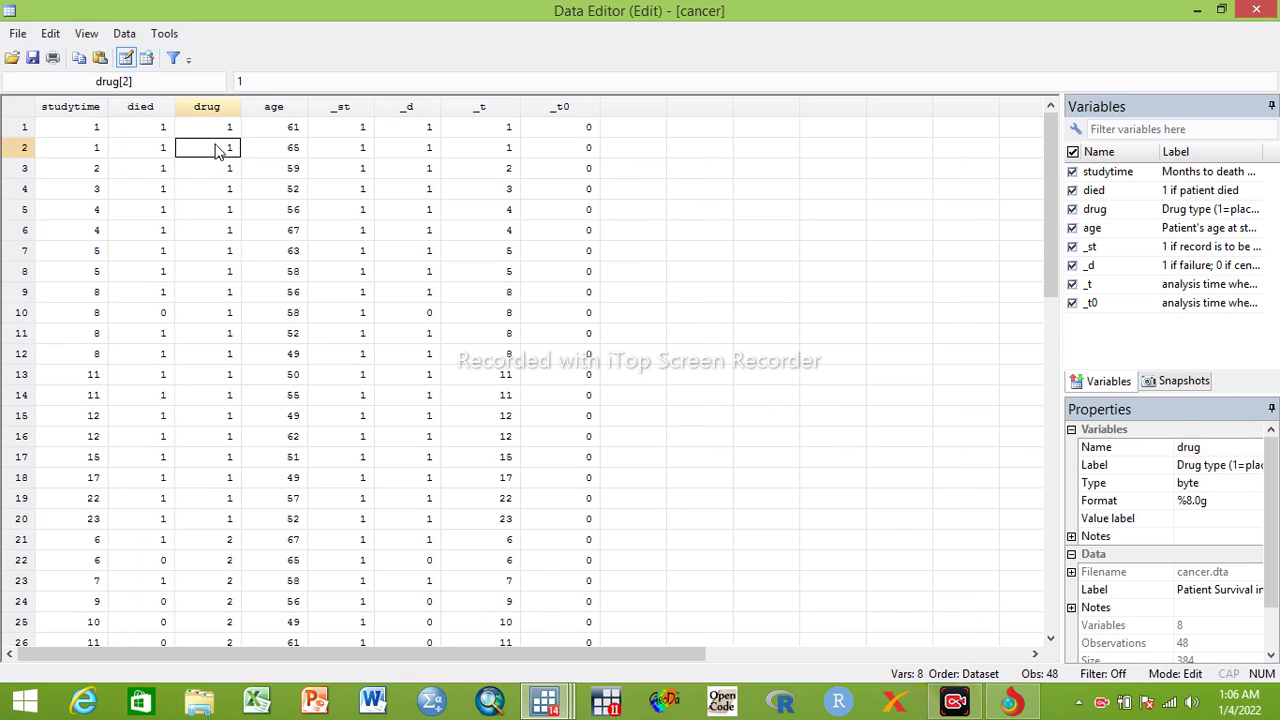
pyautogui.click(218, 255)
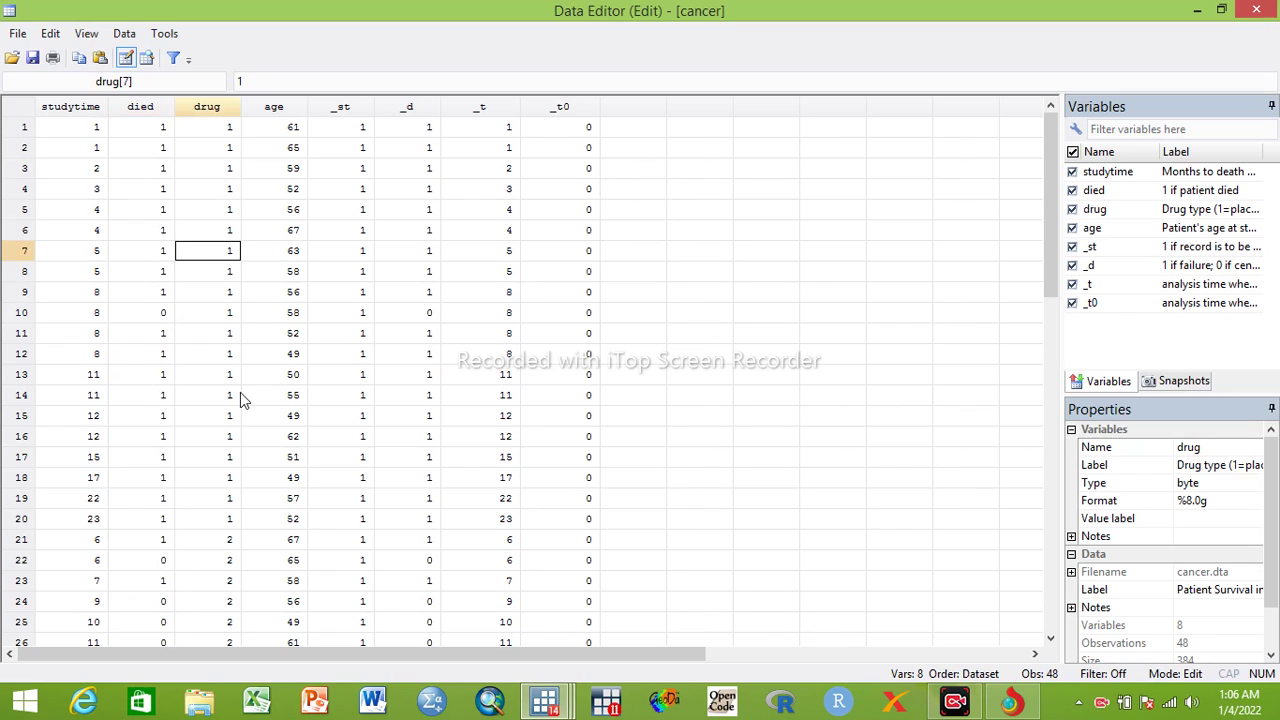
pyautogui.click(287, 168)
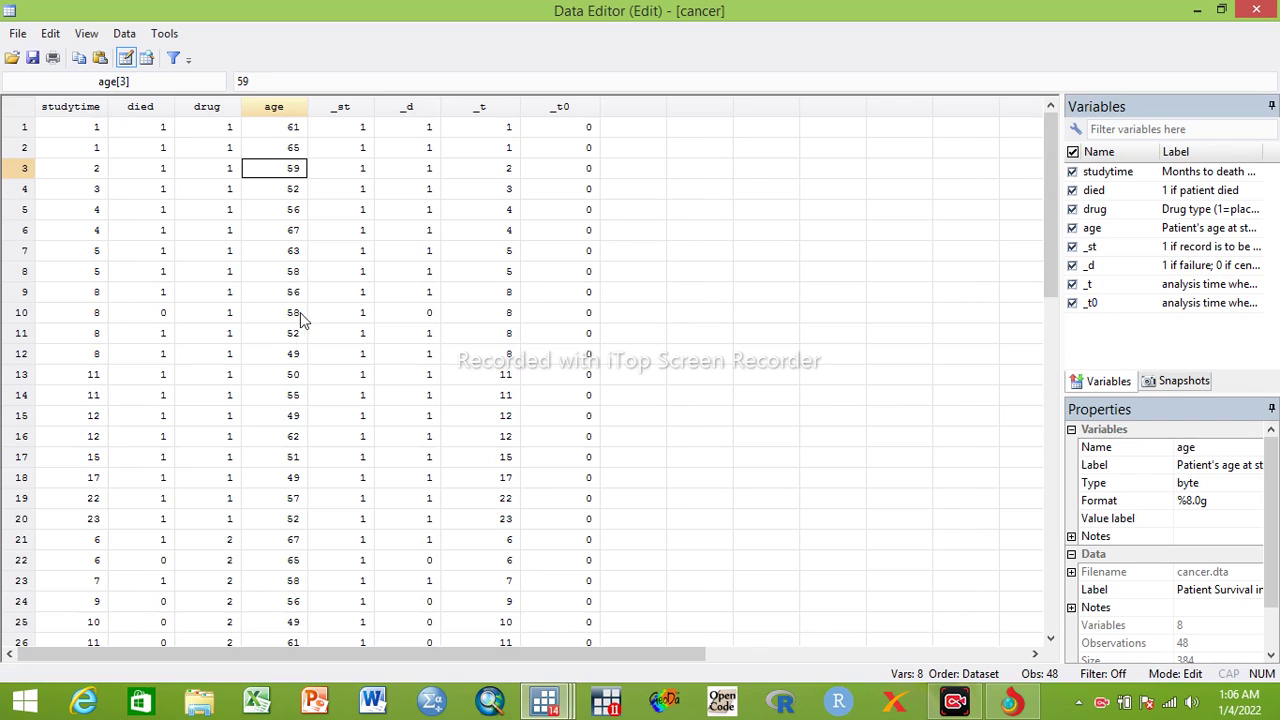
pyautogui.click(300, 374)
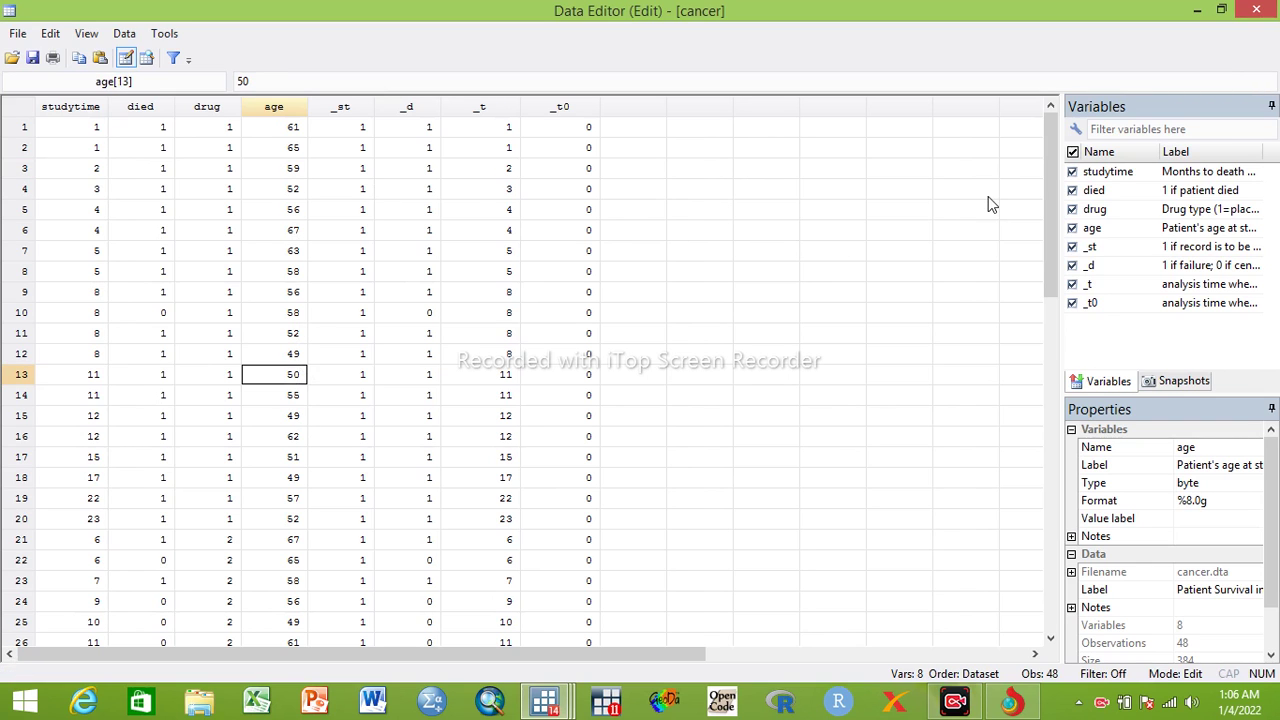
# Step: Close the Data Editor and run tab drug to tabulate the frequencies of the drug types
pyautogui.click(1256, 9)
pyautogui.click(204, 661)
pyautogui.write('tab')
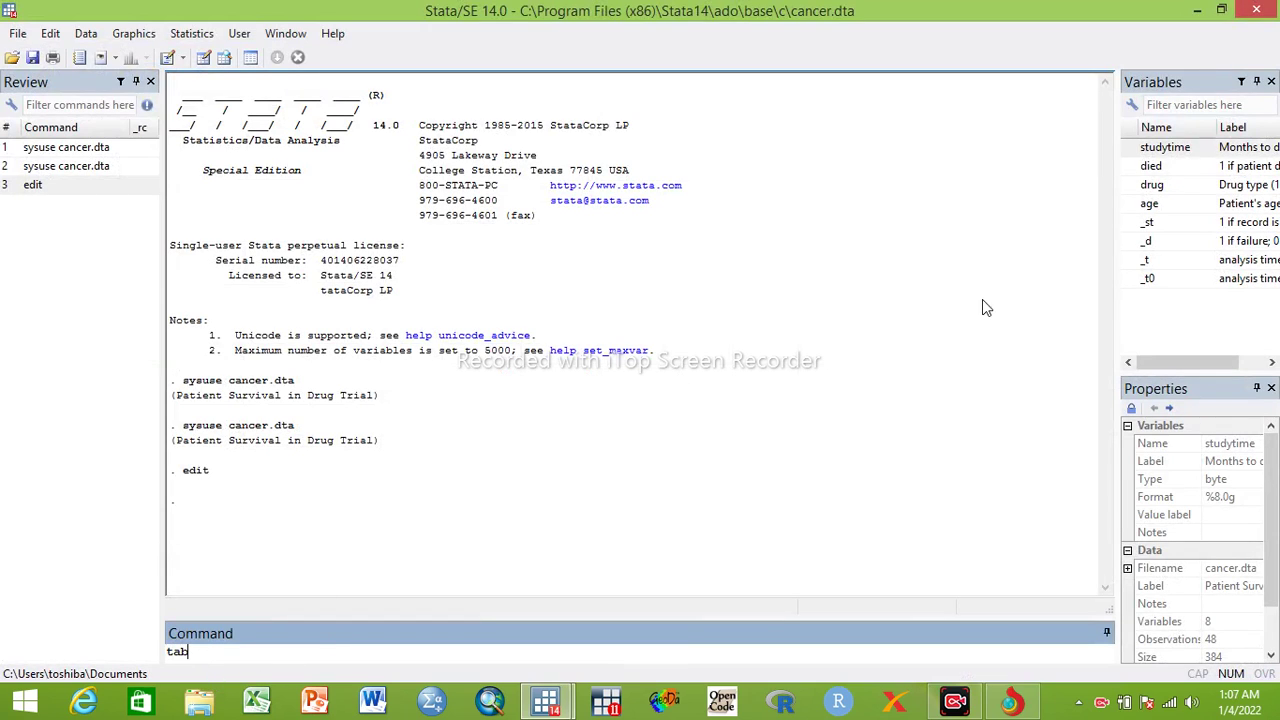
pyautogui.doubleClick(1150, 188)
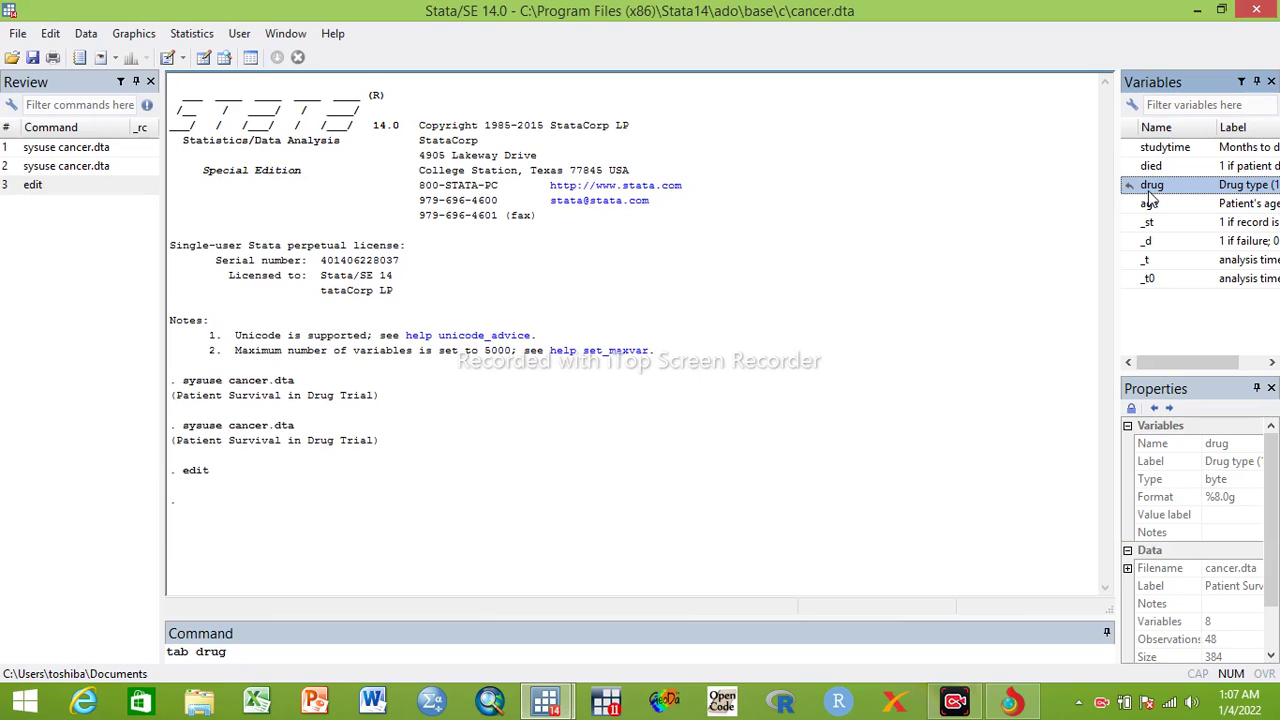
pyautogui.press('Return')
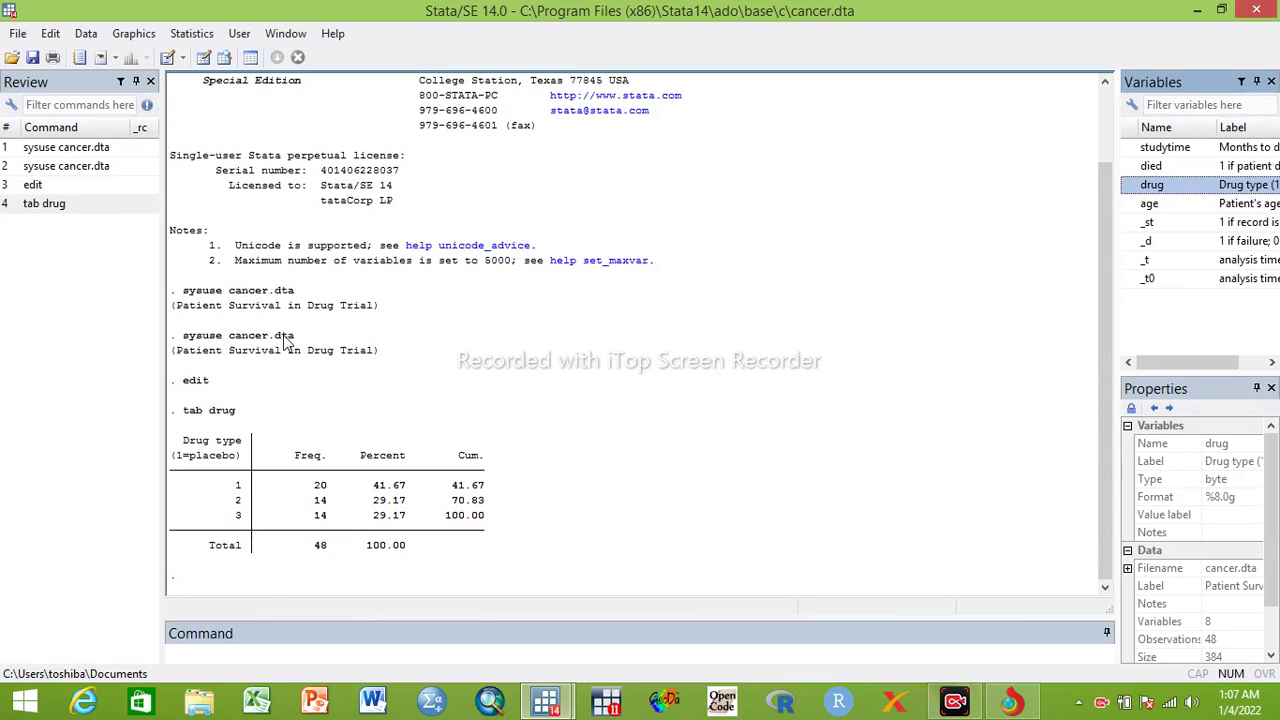
# Step: Reuse the tabulate command with age in place of drug and run tab age
pyautogui.click(74, 203)
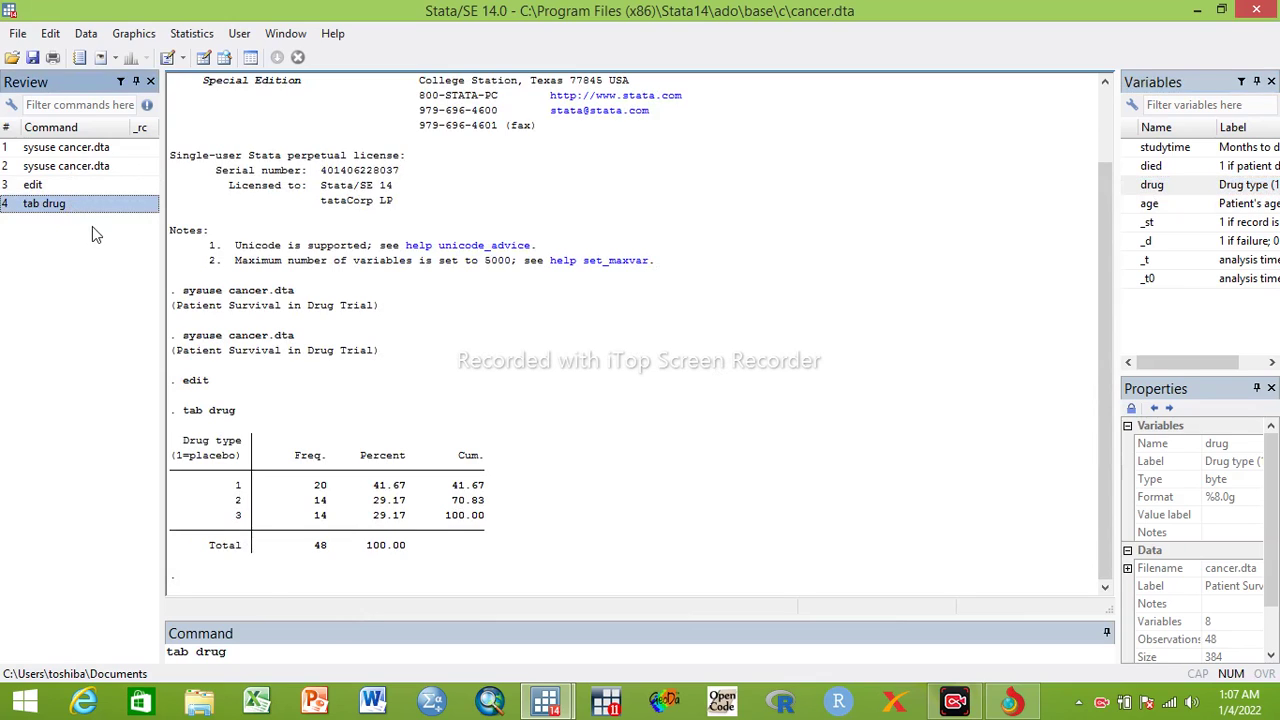
pyautogui.click(228, 651)
pyautogui.press('BackSpace')
pyautogui.press('BackSpace')
pyautogui.press('BackSpace')
pyautogui.press('BackSpace')
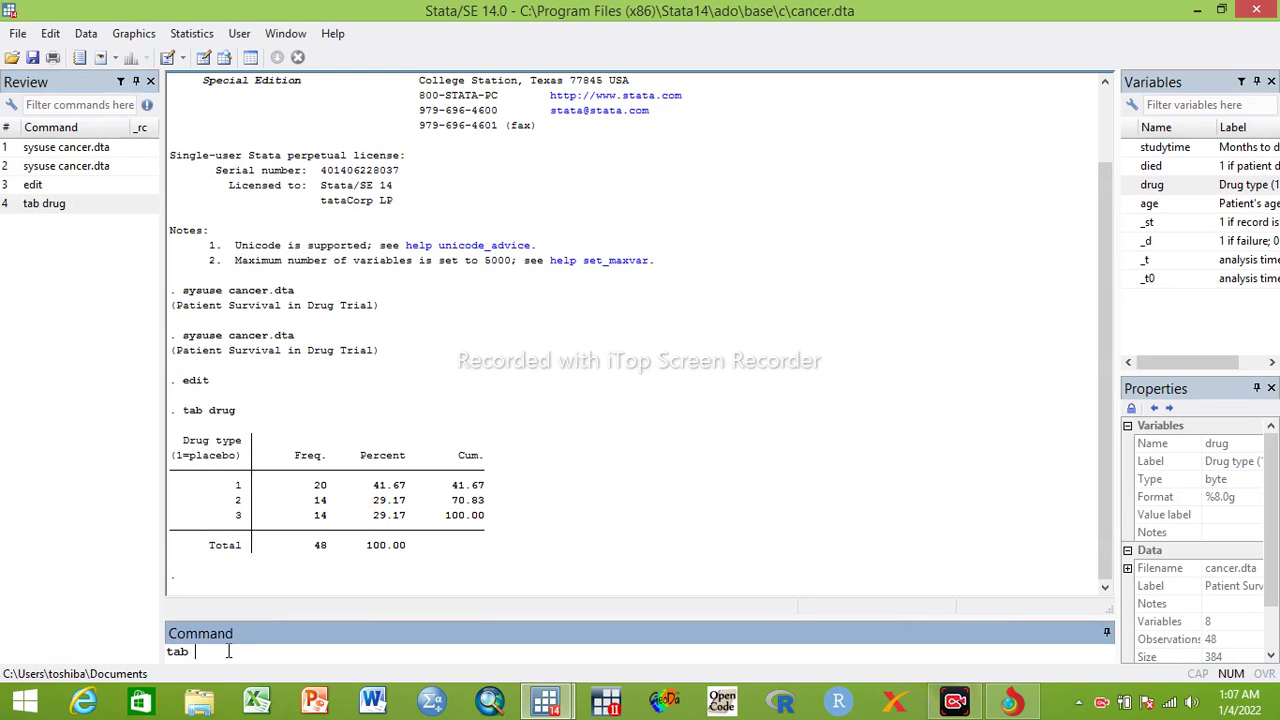
pyautogui.doubleClick(1151, 204)
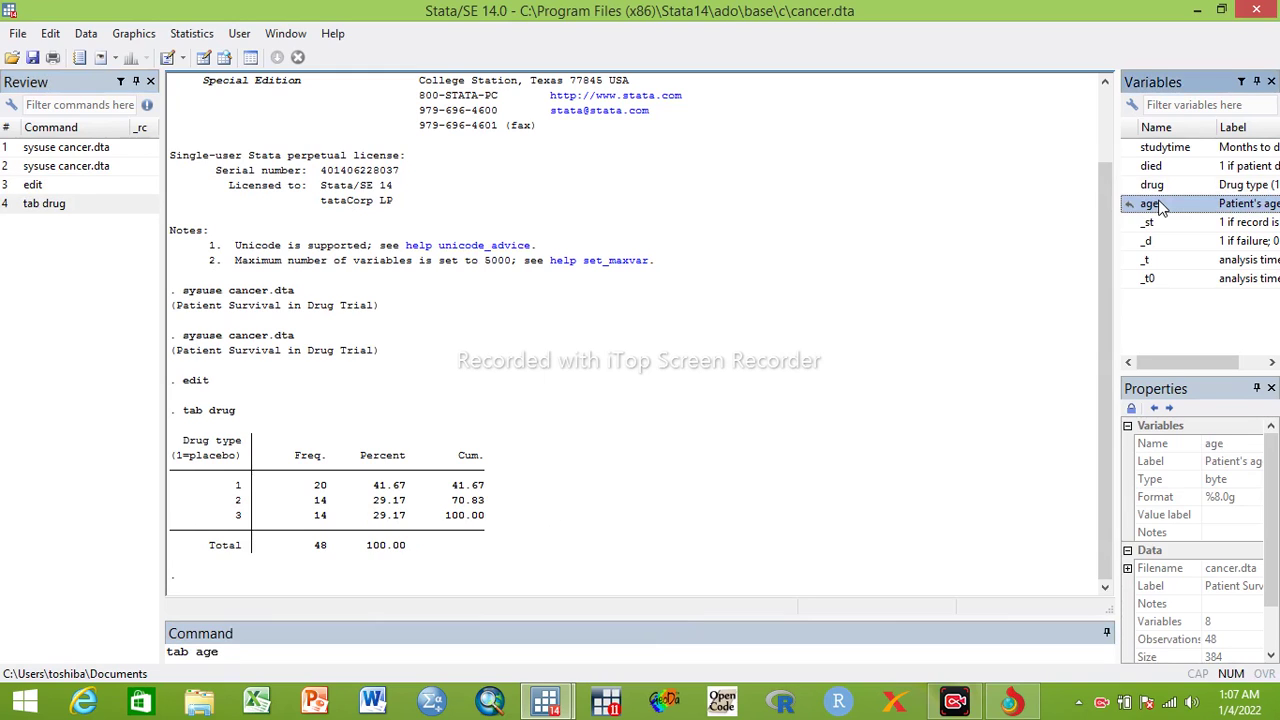
pyautogui.press('Return')
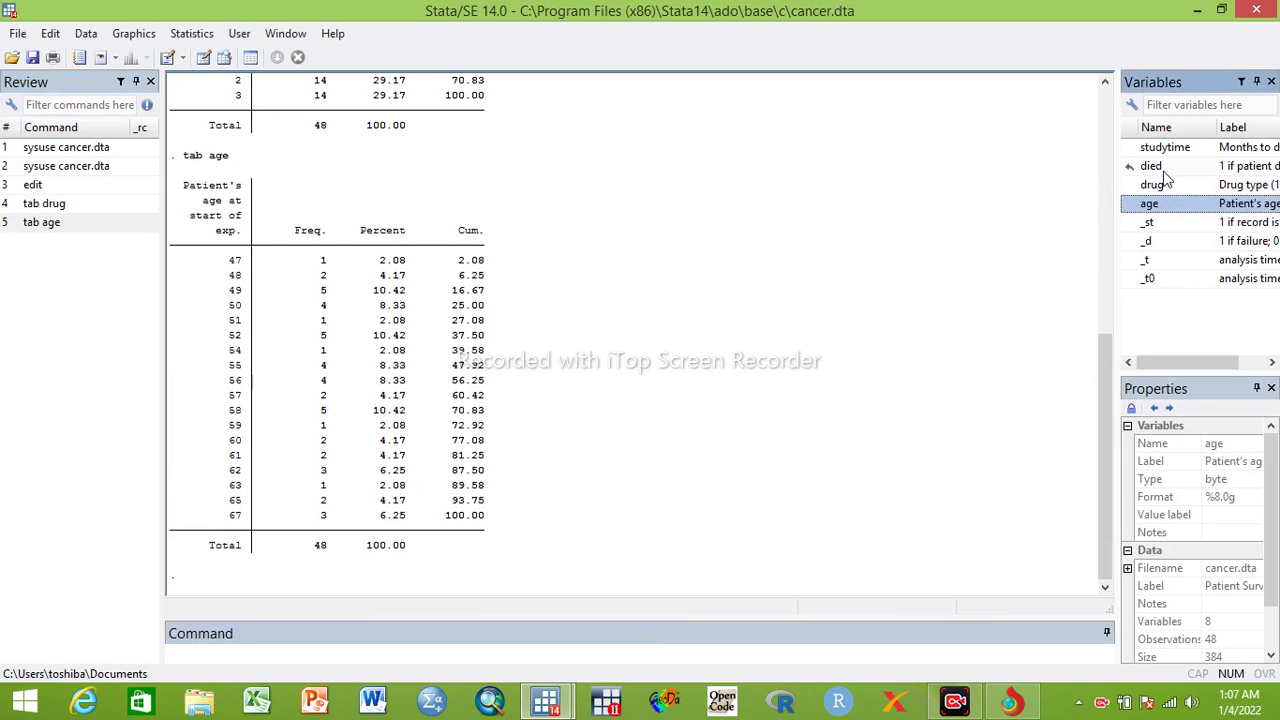
# Step: Fit a Weibull survival regression with drug as a categorical predictor, using streg i.drug, dist (weibull), and display its full output
pyautogui.click(213, 661)
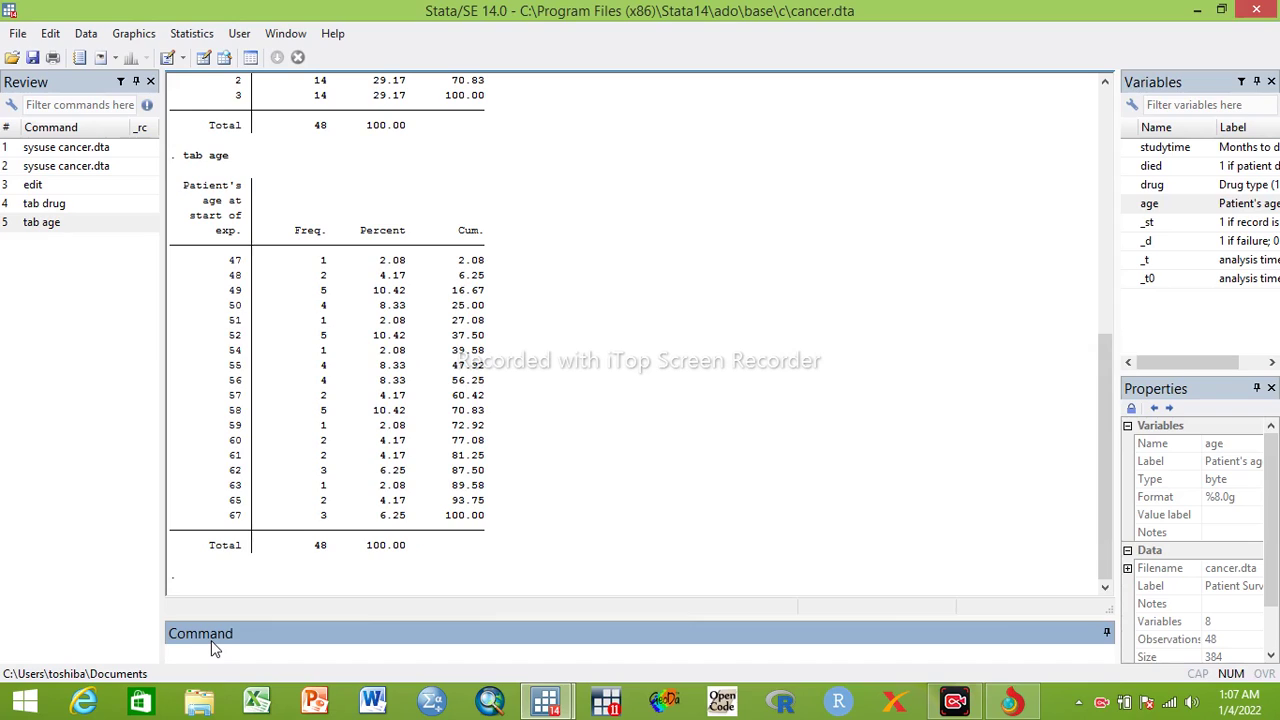
pyautogui.write('streg')
pyautogui.click(1150, 188)
pyautogui.doubleClick(1150, 188)
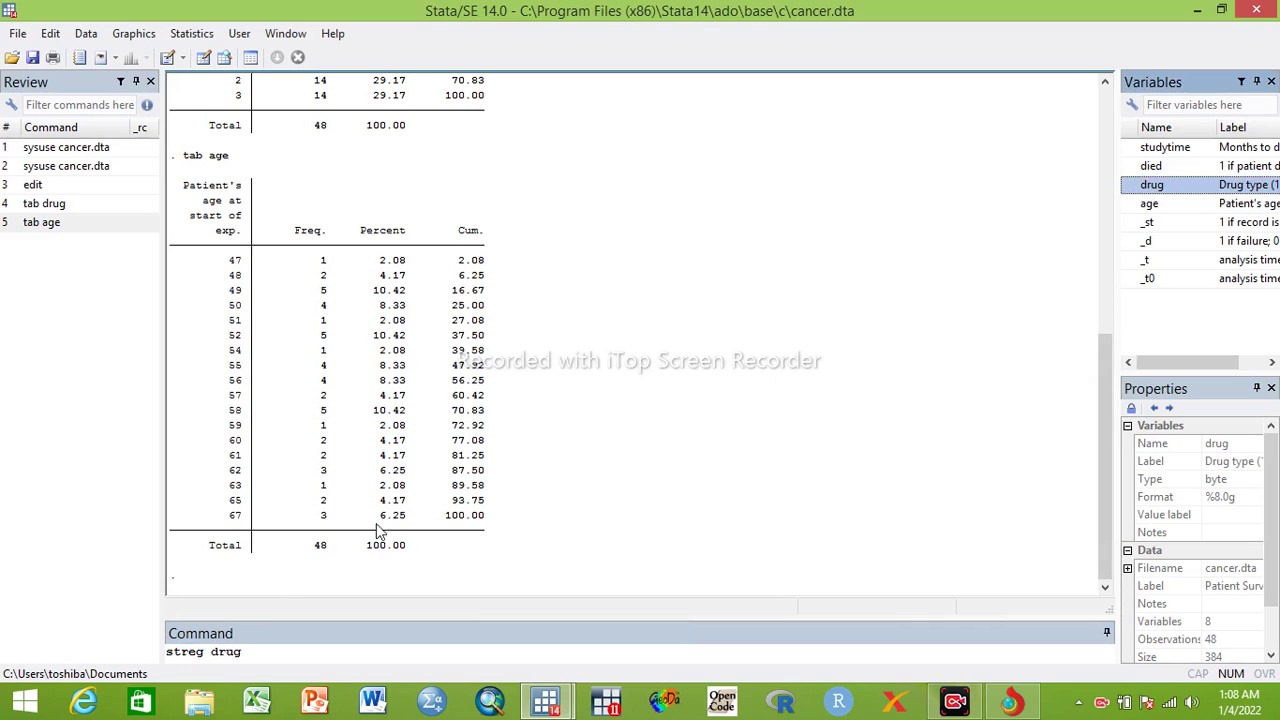
pyautogui.click(213, 651)
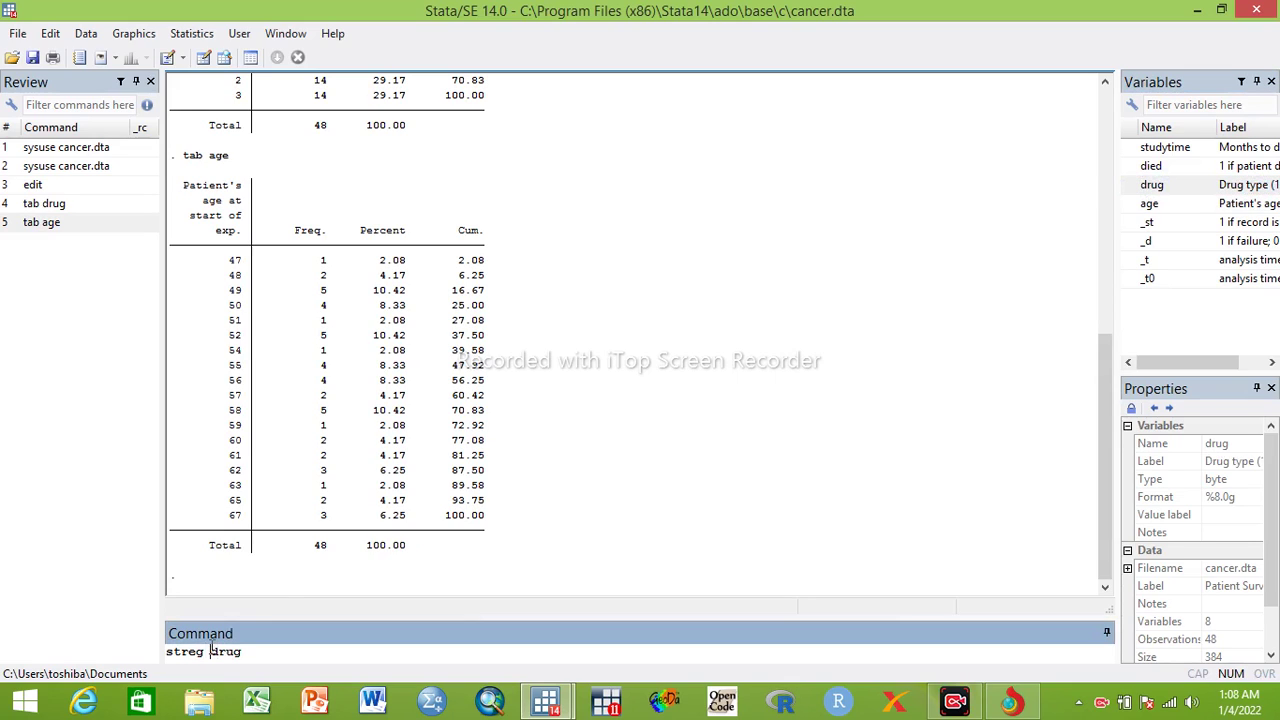
pyautogui.write('i.')
pyautogui.write('i')
pyautogui.press('BackSpace')
pyautogui.write('di')
pyautogui.write('st')
pyautogui.write(' ()')
pyautogui.write('we')
pyautogui.write('ibu')
pyautogui.write('ll')
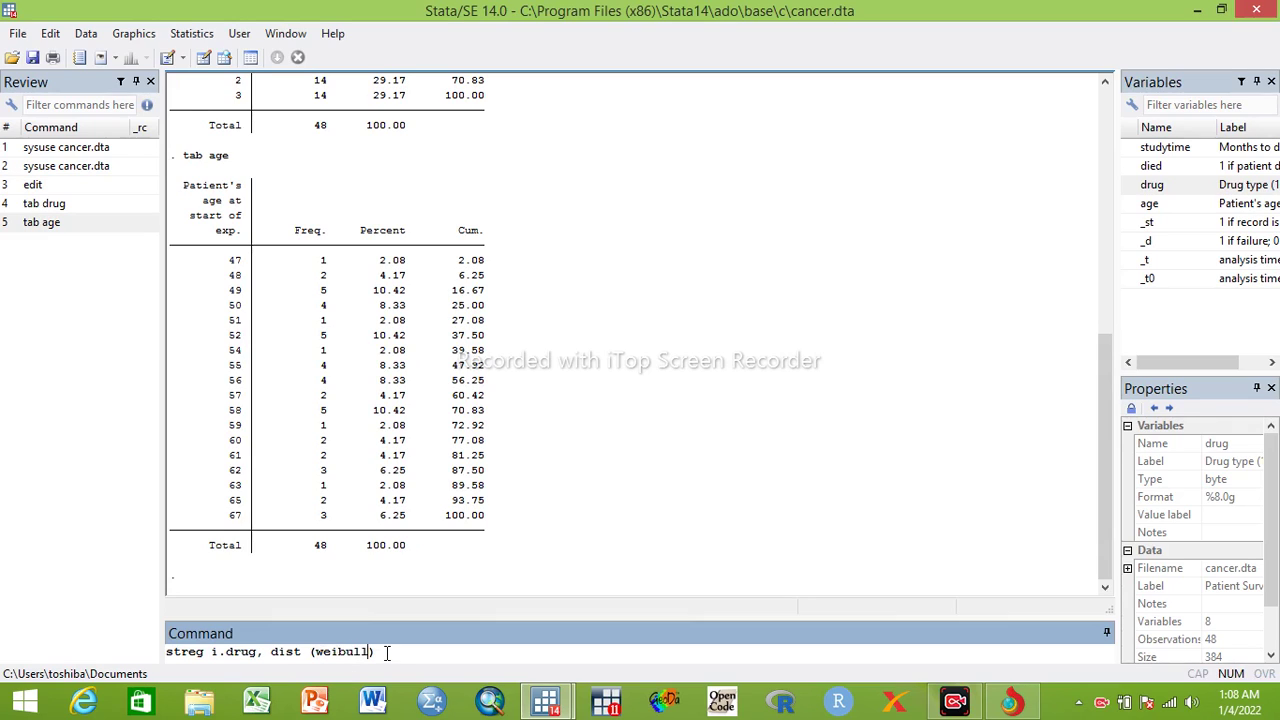
pyautogui.press('Return')
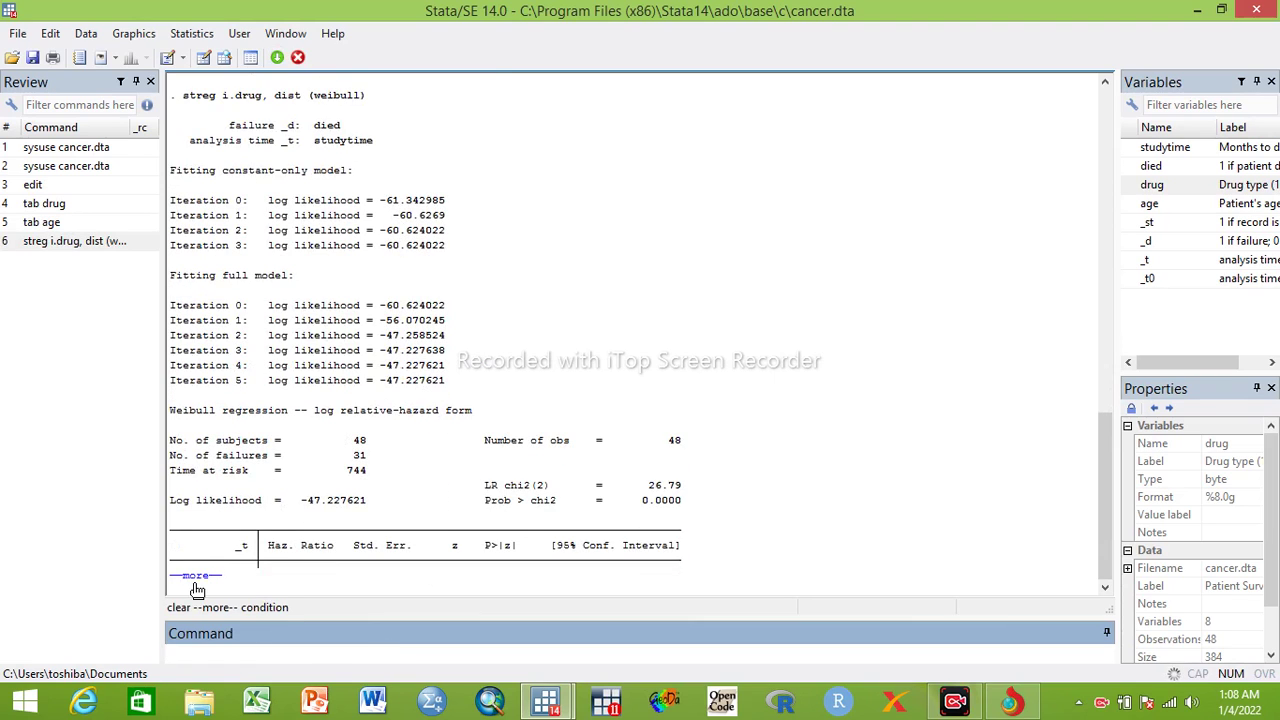
pyautogui.click(196, 578)
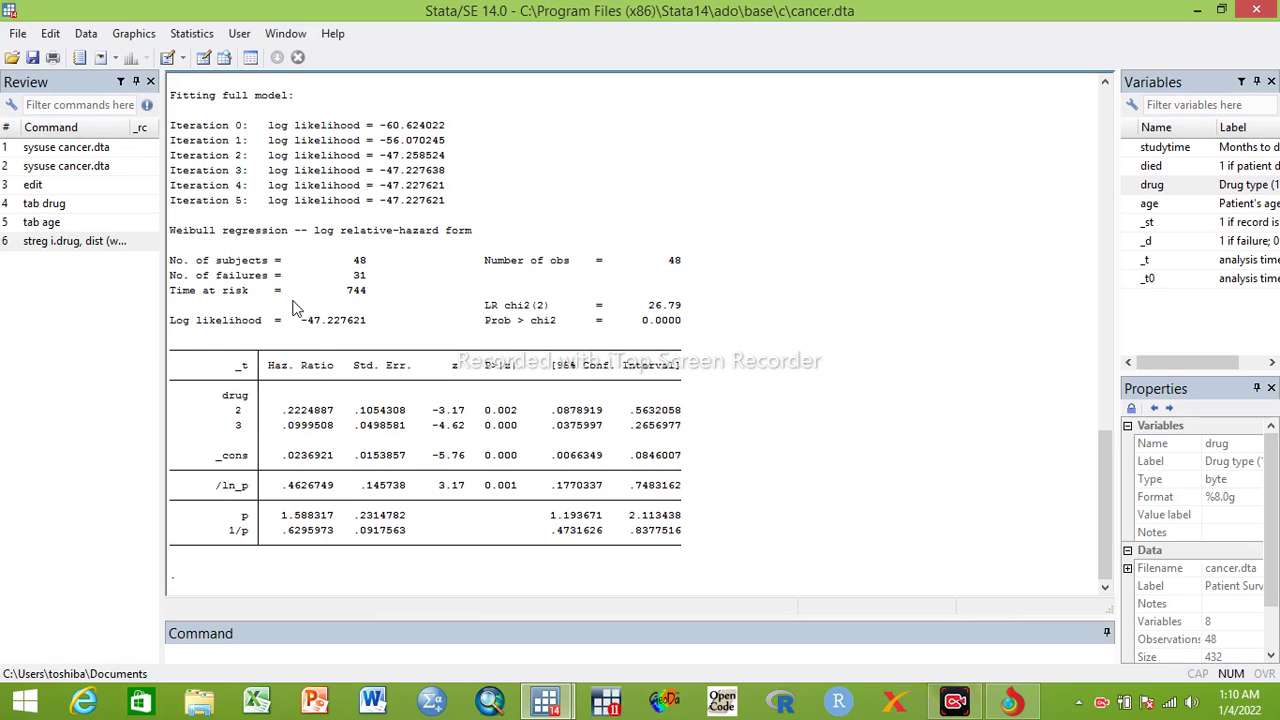
# Step: Add age as a predictor to the previous Weibull model, run streg i.drug age , dist (weibull), and display its full output
pyautogui.click(78, 241)
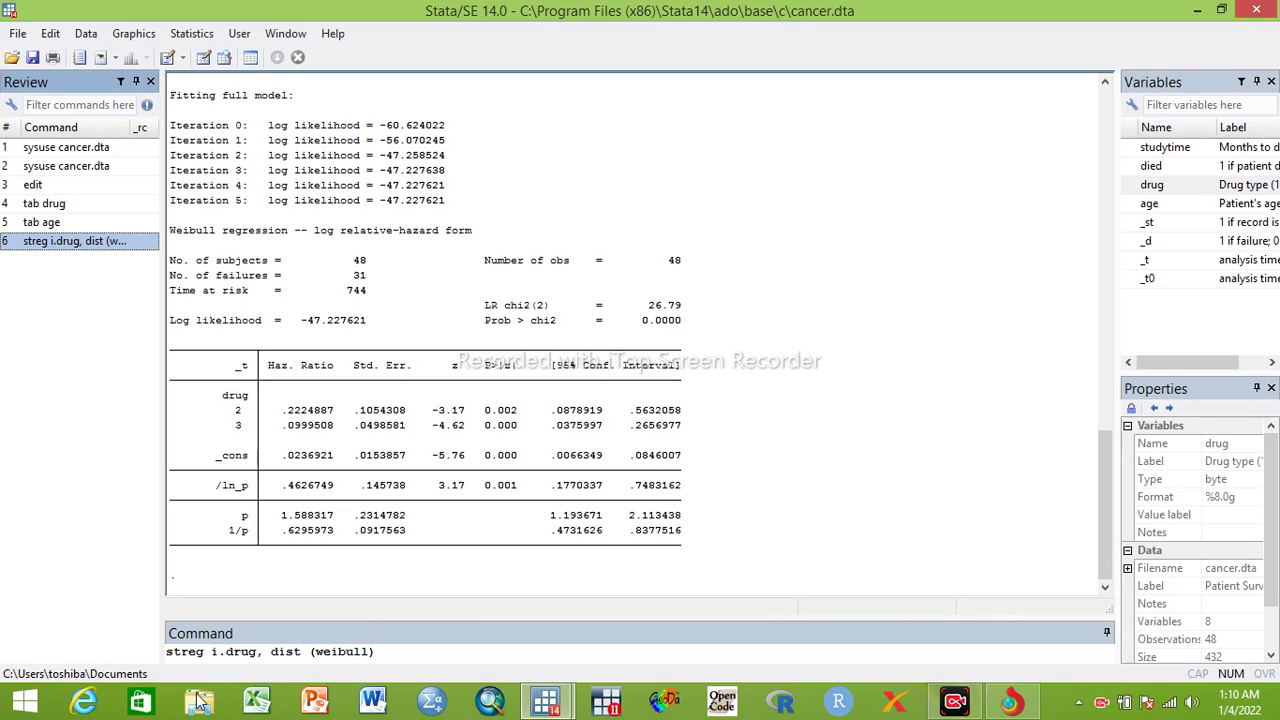
pyautogui.click(260, 651)
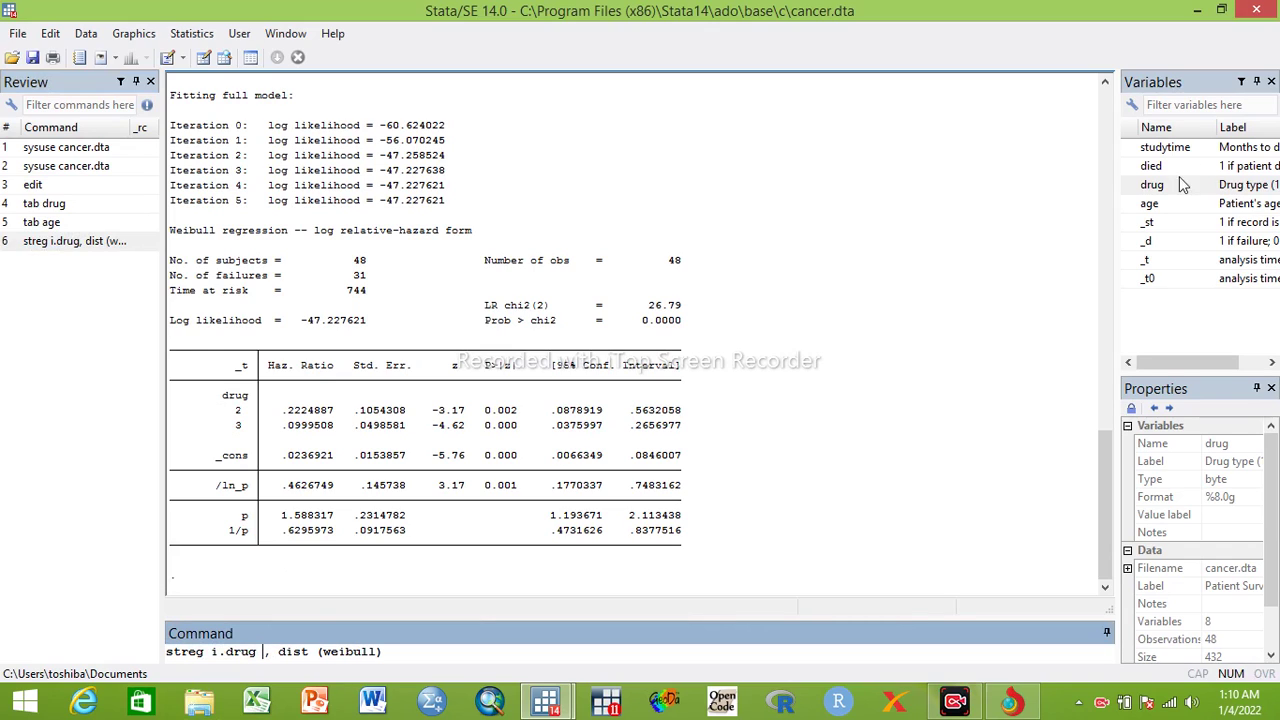
pyautogui.doubleClick(1160, 205)
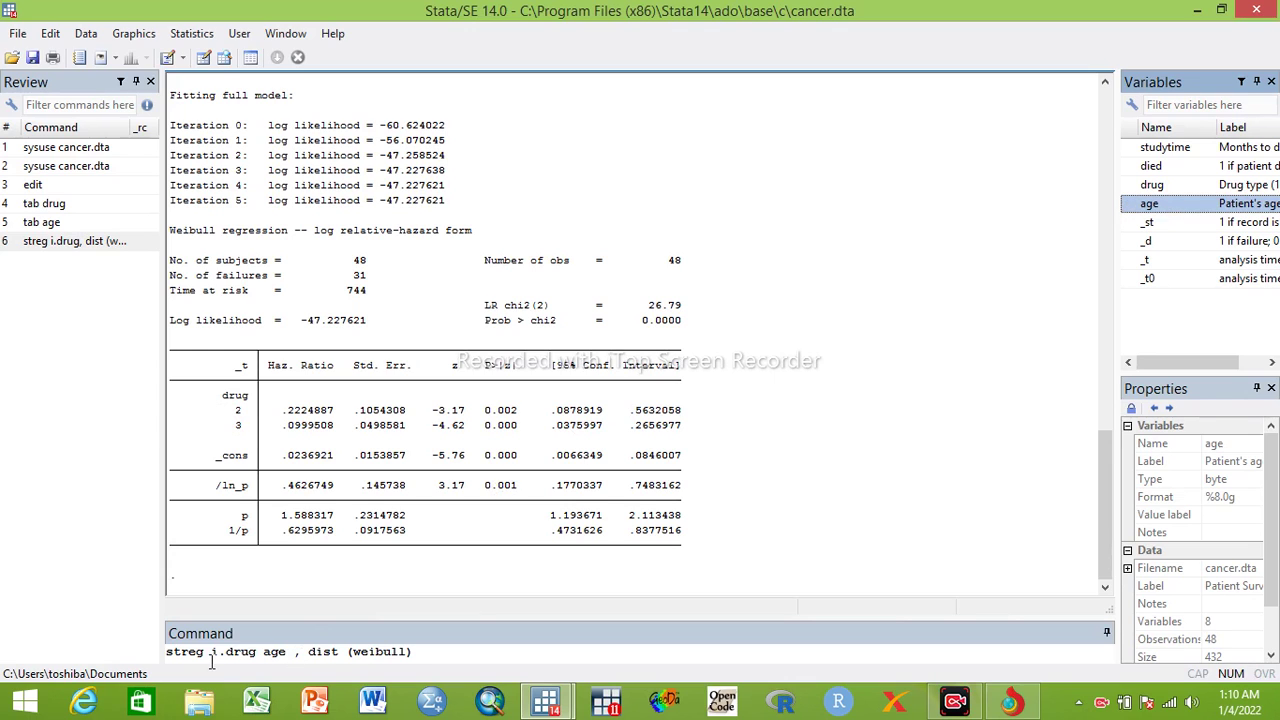
pyautogui.click(438, 651)
pyautogui.press('Return')
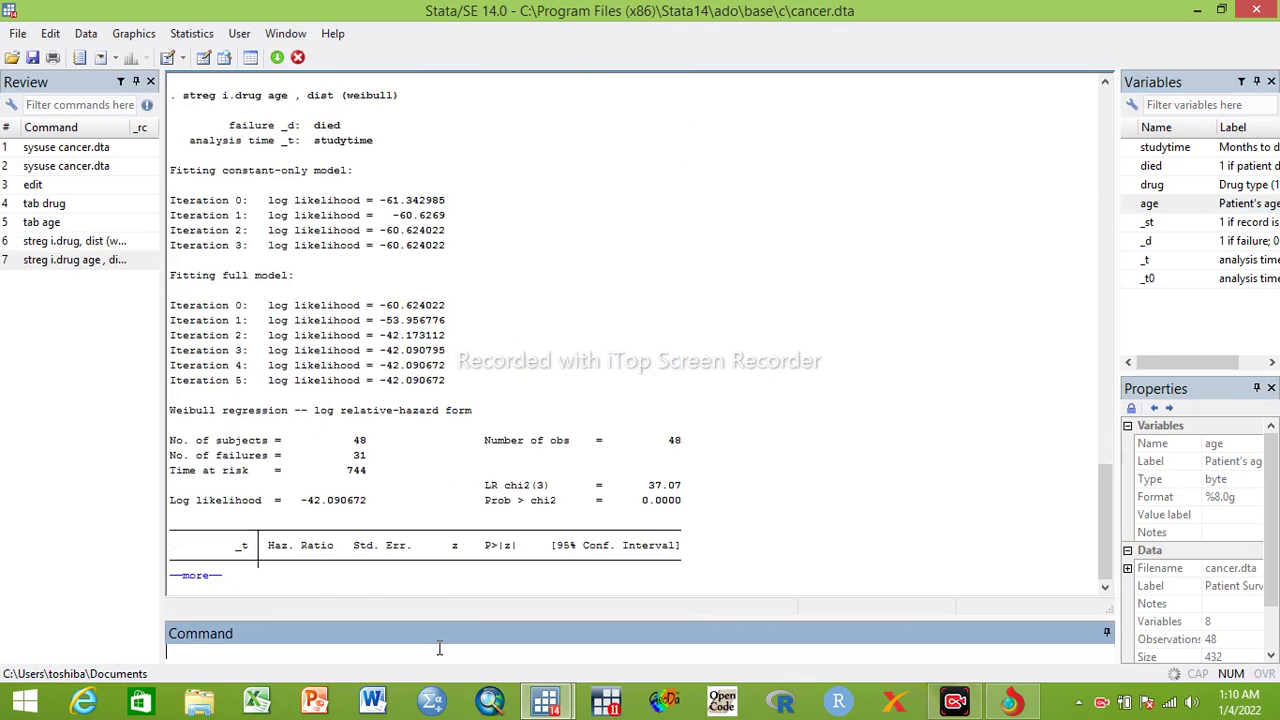
pyautogui.click(212, 585)
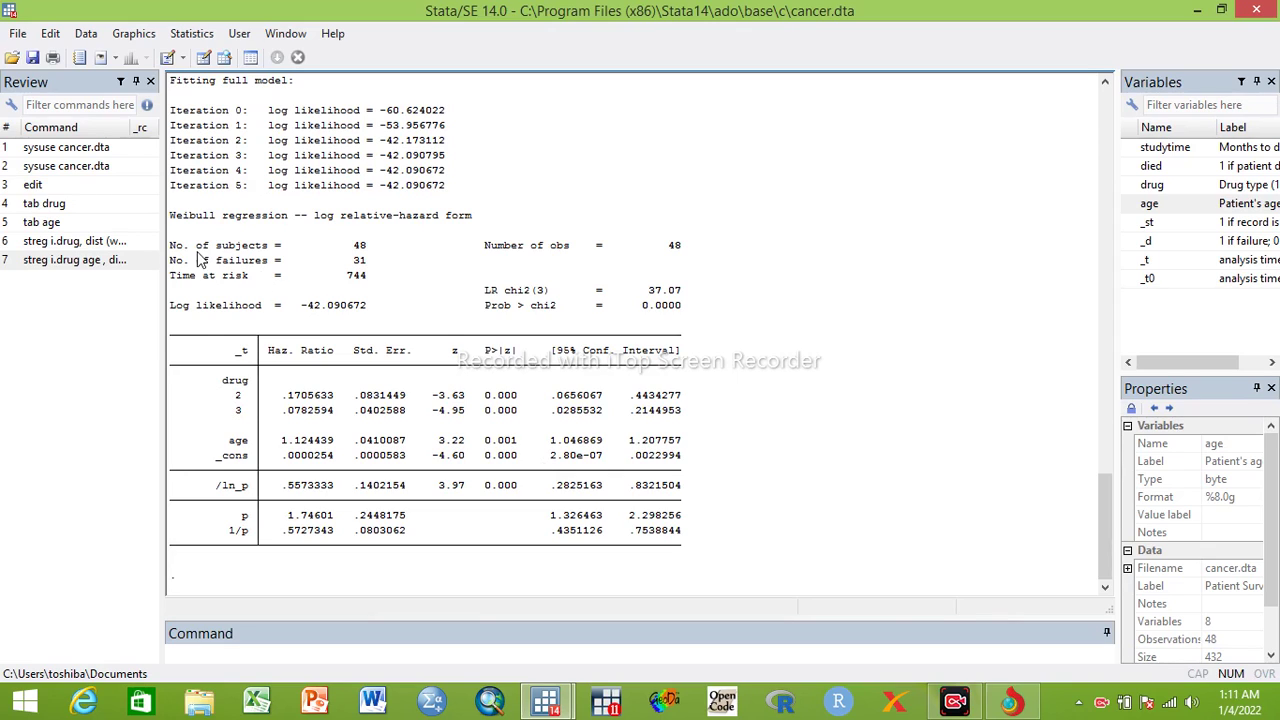
# Step: Reuse the drug-only Weibull command with gompertz as the distribution, run streg i.drug, dist (gompertz), and display its full output
pyautogui.click(86, 243)
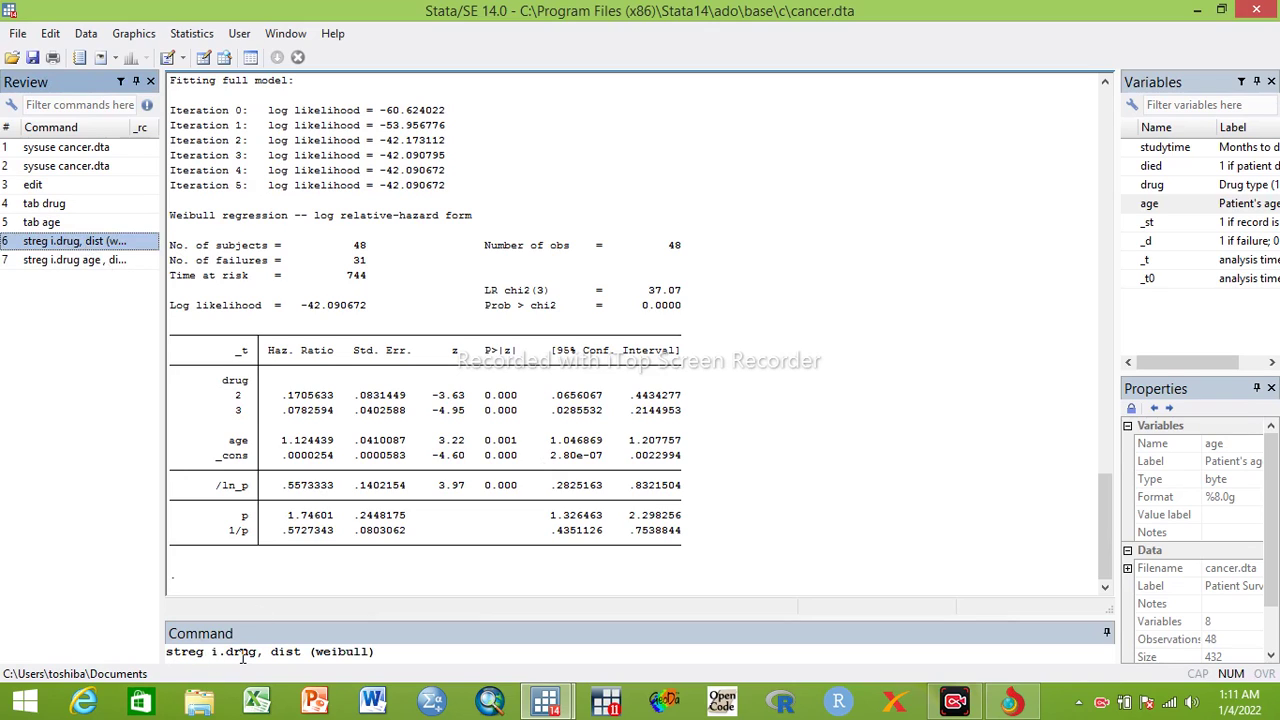
pyautogui.click(370, 651)
pyautogui.press('BackSpace')
pyautogui.press('BackSpace')
pyautogui.press('BackSpace')
pyautogui.press('BackSpace')
pyautogui.press('BackSpace')
pyautogui.press('BackSpace')
pyautogui.press('BackSpace')
pyautogui.write('g')
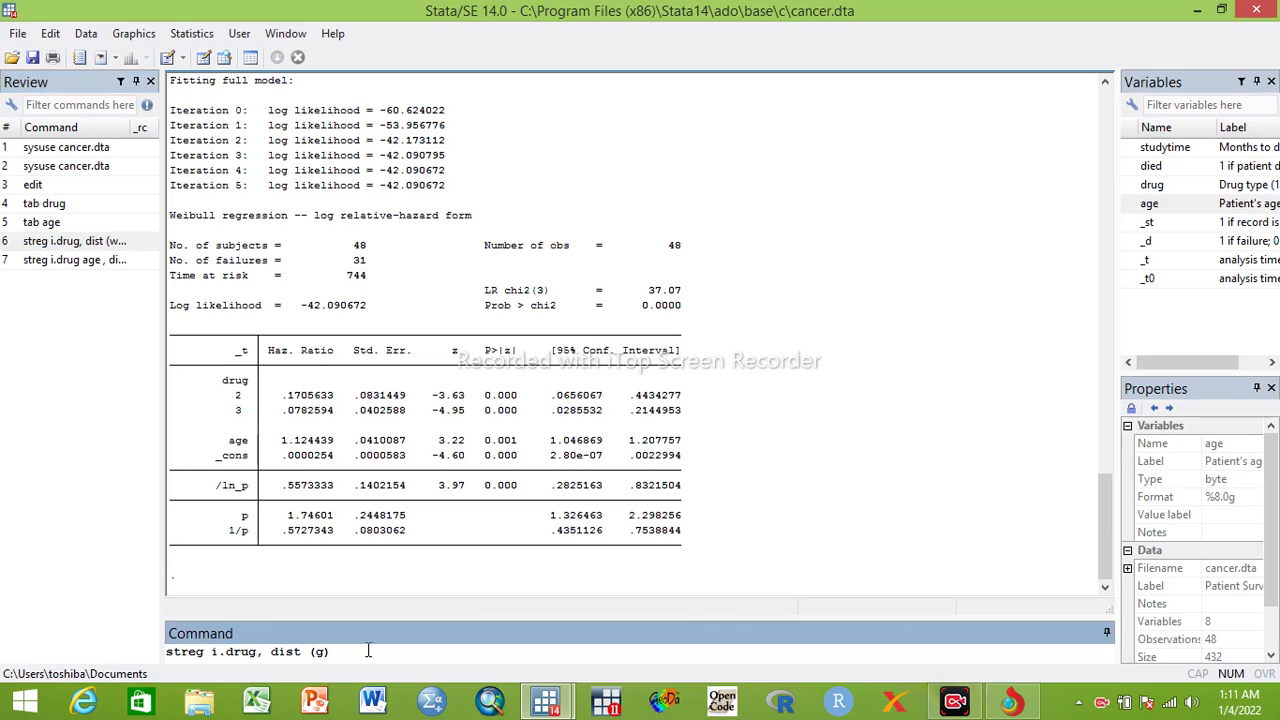
pyautogui.write('ompertz')
pyautogui.click(424, 651)
pyautogui.press('Return')
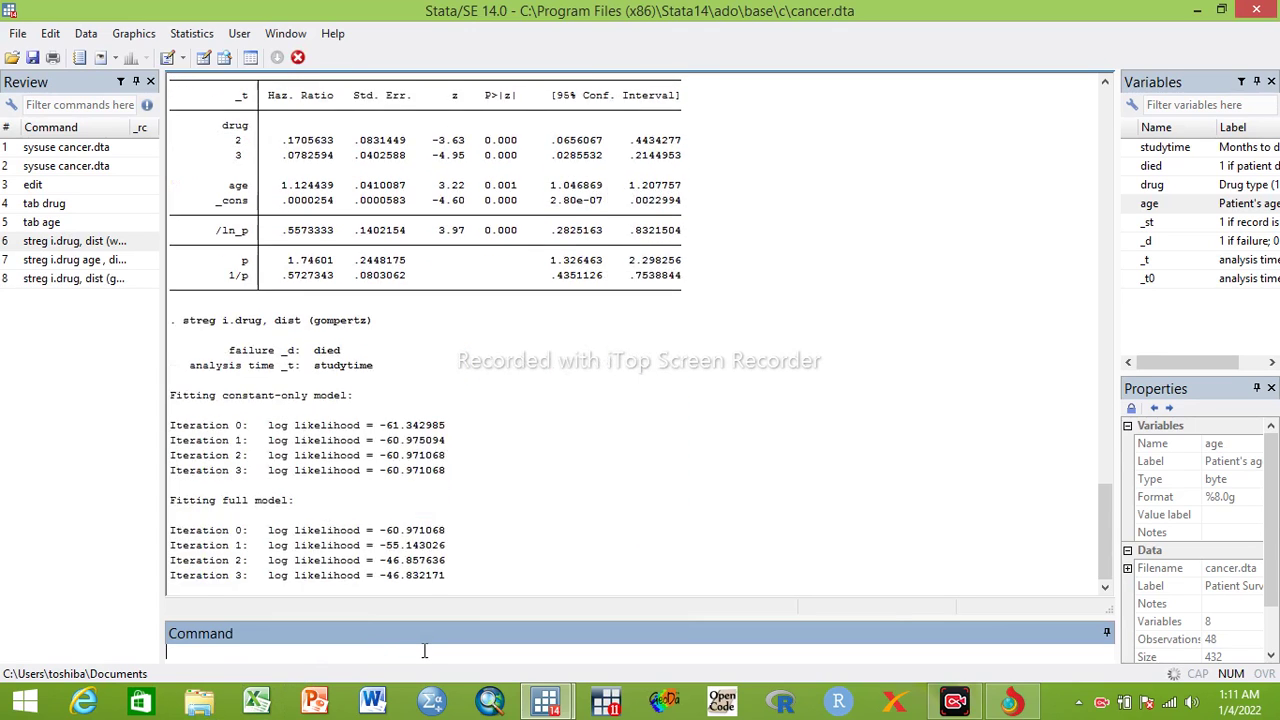
pyautogui.click(205, 573)
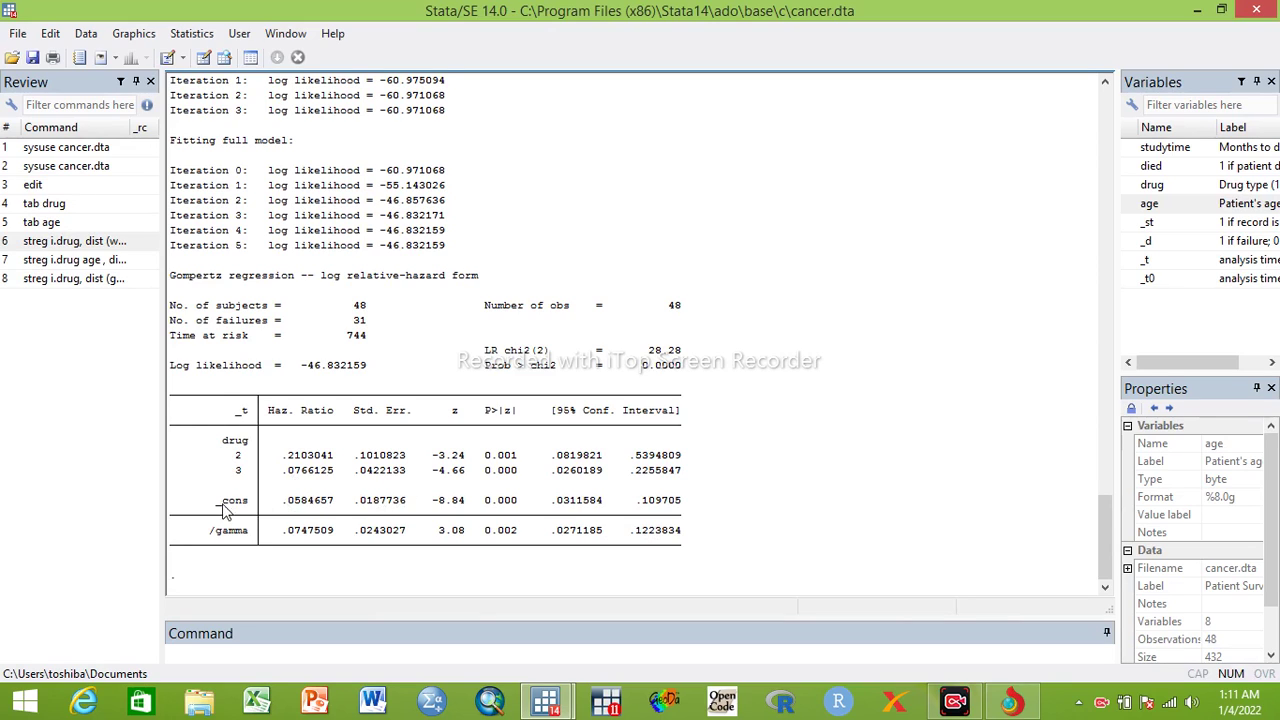
# Step: Add age as a predictor to the Gompertz model, run streg i.drug age , dist (gompertz), and display its full output
pyautogui.click(50, 278)
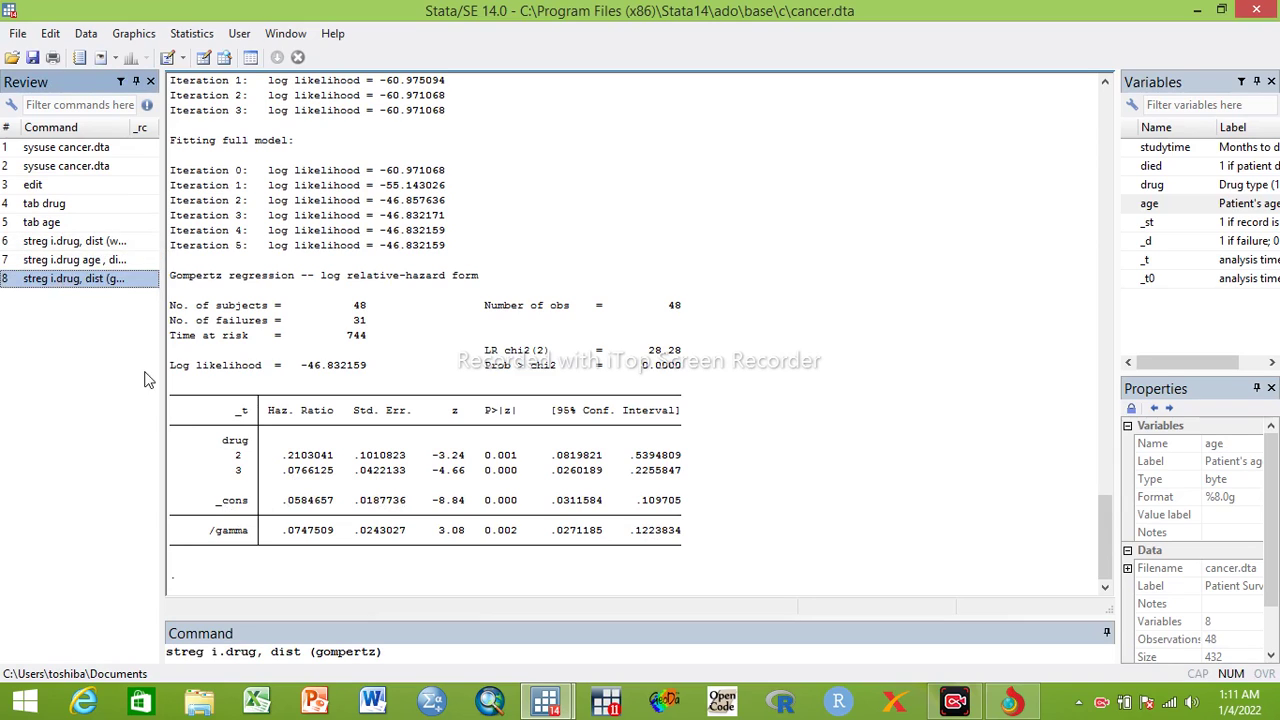
pyautogui.click(258, 651)
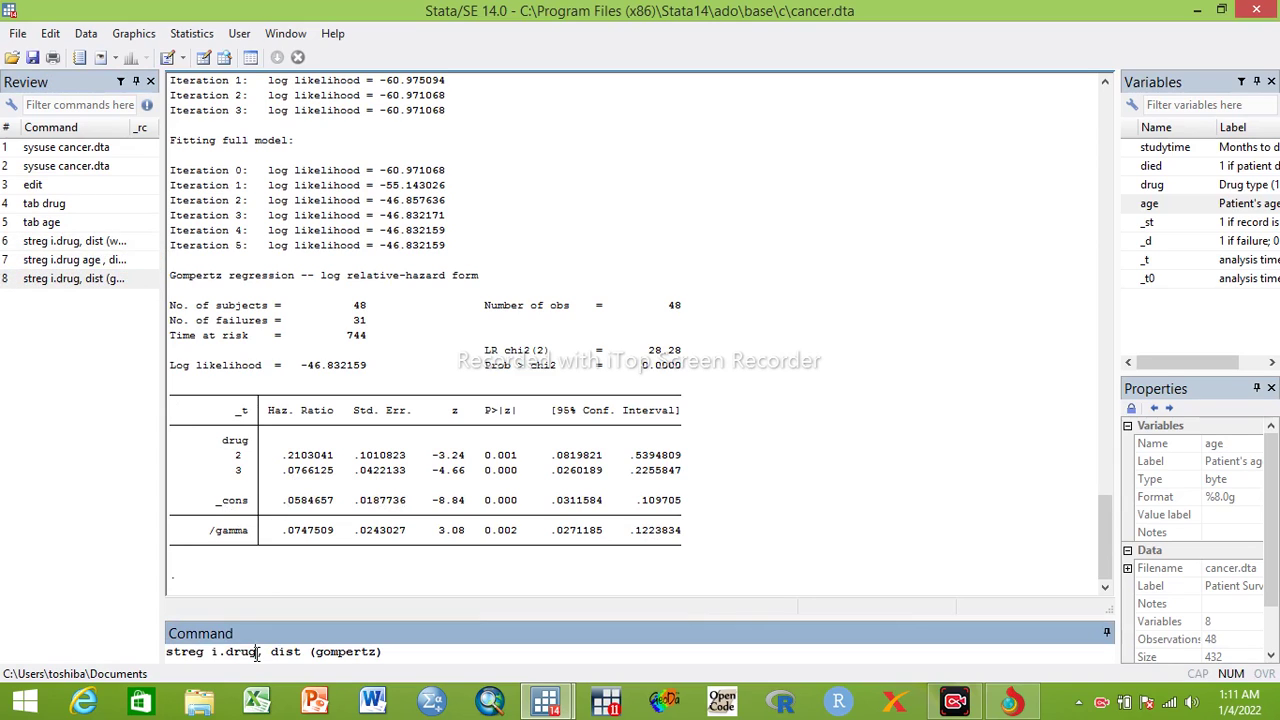
pyautogui.click(1183, 207)
pyautogui.click(447, 657)
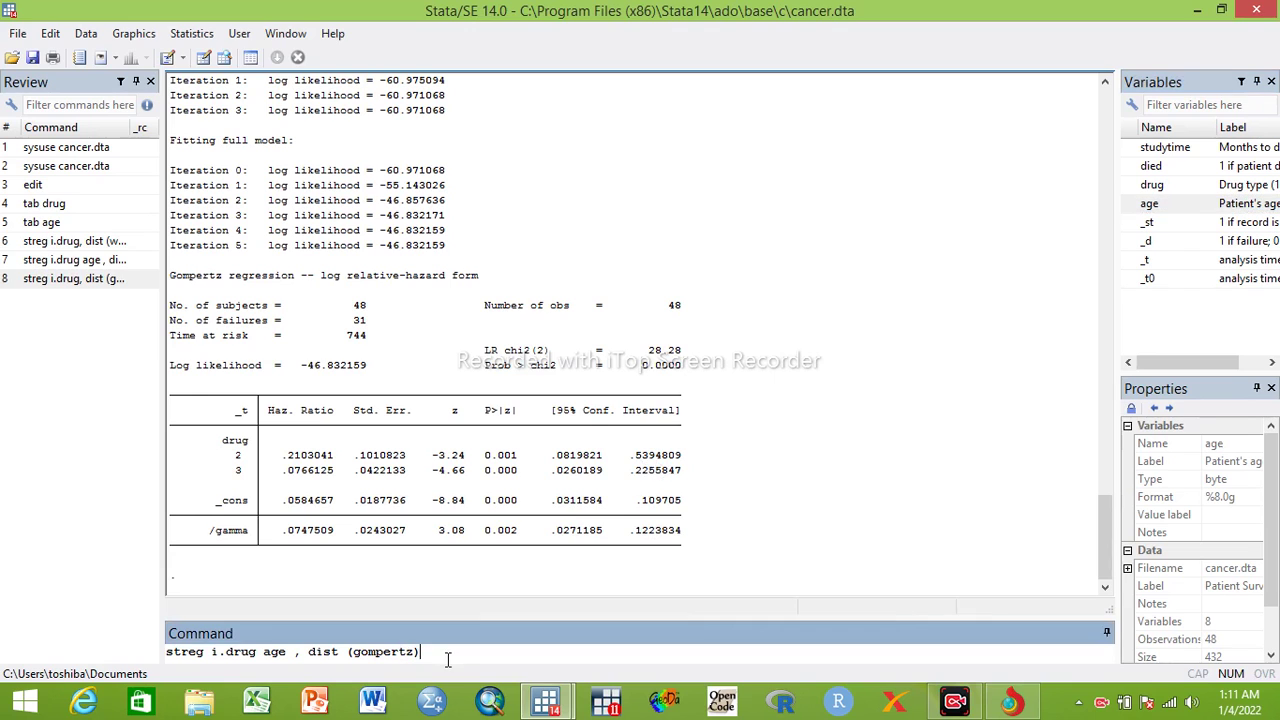
pyautogui.press('Return')
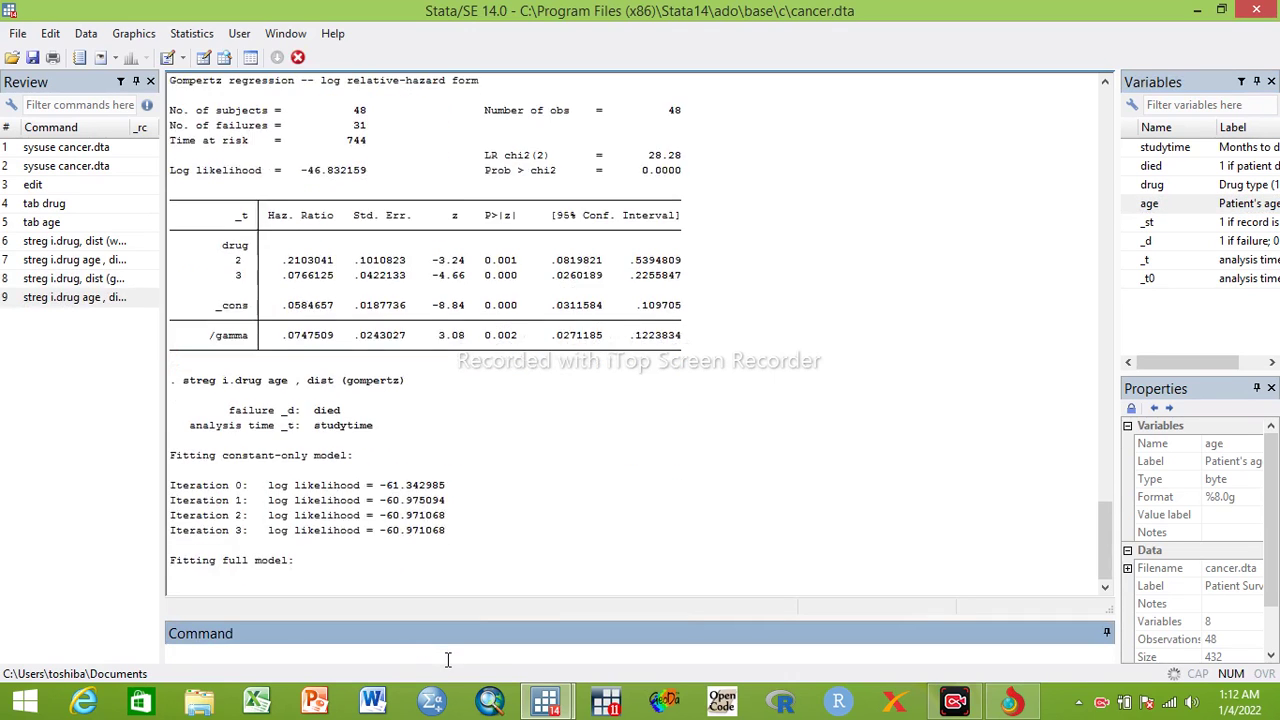
pyautogui.click(201, 576)
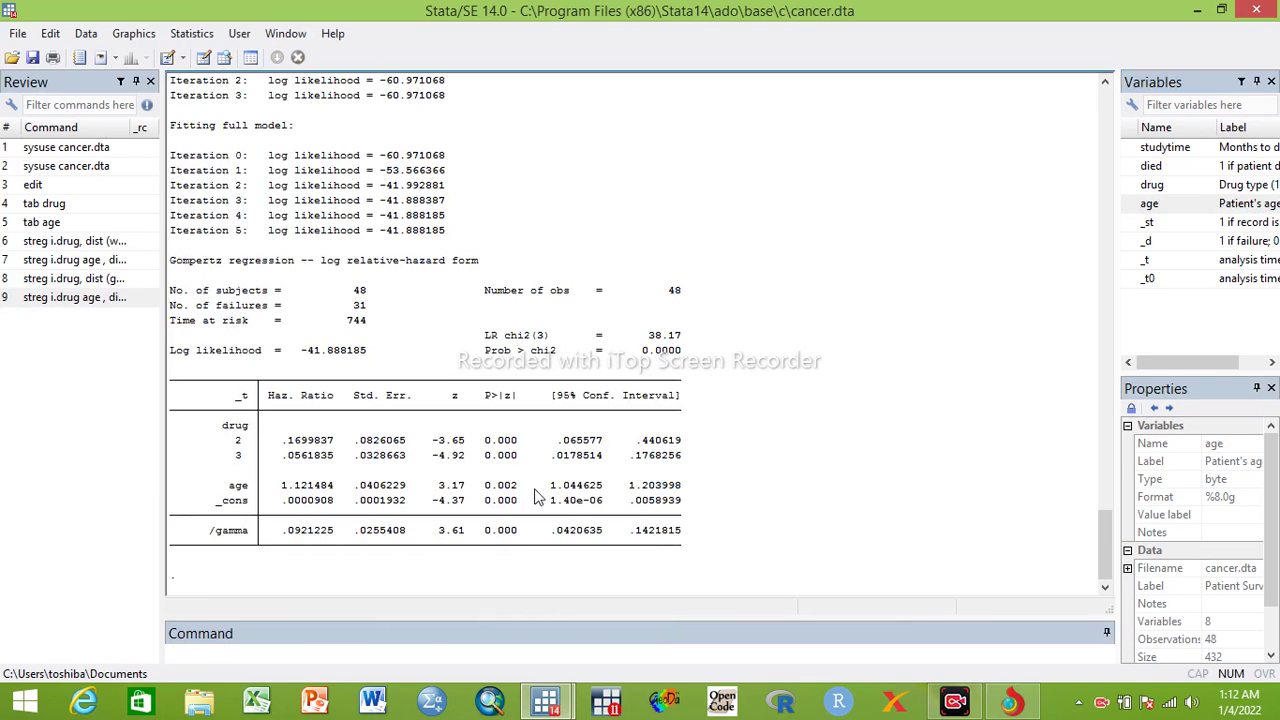
# Step: Reuse the drug-only Gompertz command with exponential as the distribution and run streg i.drug, dist (exponential)
pyautogui.click(208, 655)
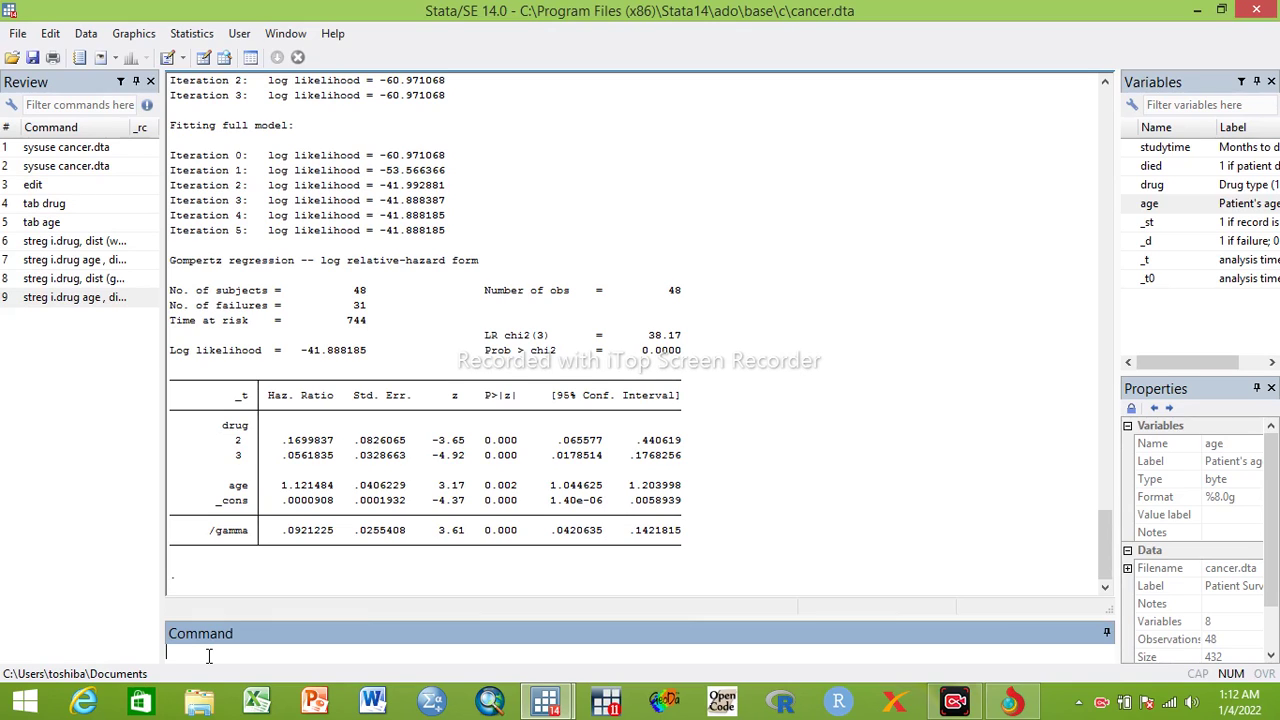
pyautogui.click(95, 284)
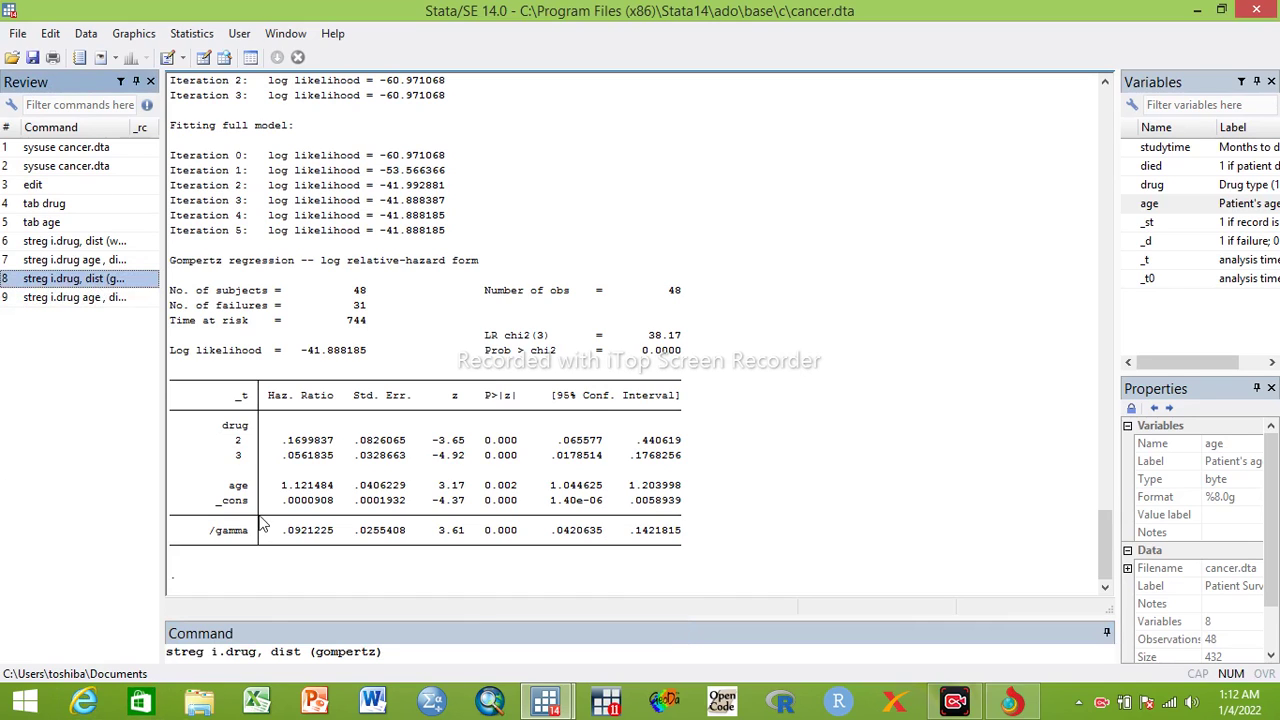
pyautogui.click(380, 652)
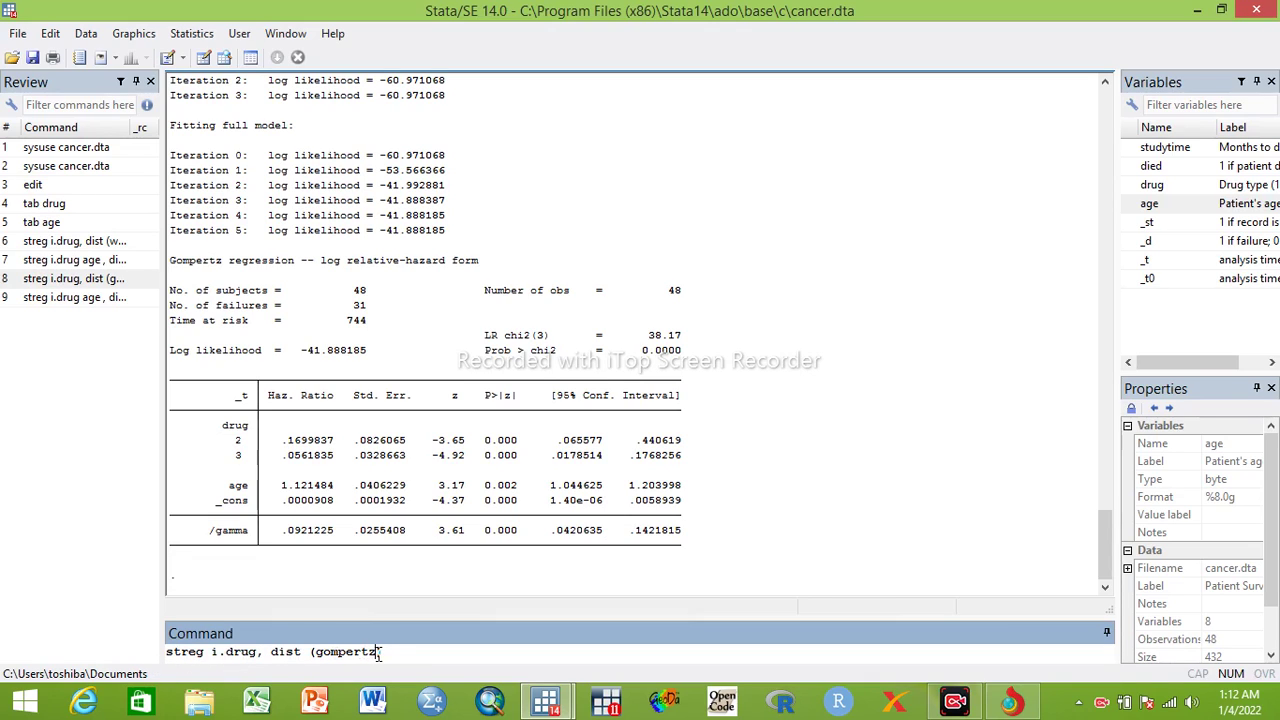
pyautogui.press('BackSpace')
pyautogui.press('BackSpace')
pyautogui.press('BackSpace')
pyautogui.press('BackSpace')
pyautogui.press('BackSpace')
pyautogui.press('BackSpace')
pyautogui.press('BackSpace')
pyautogui.press('BackSpace')
pyautogui.write('exp')
pyautogui.write('onential')
pyautogui.press('Return')
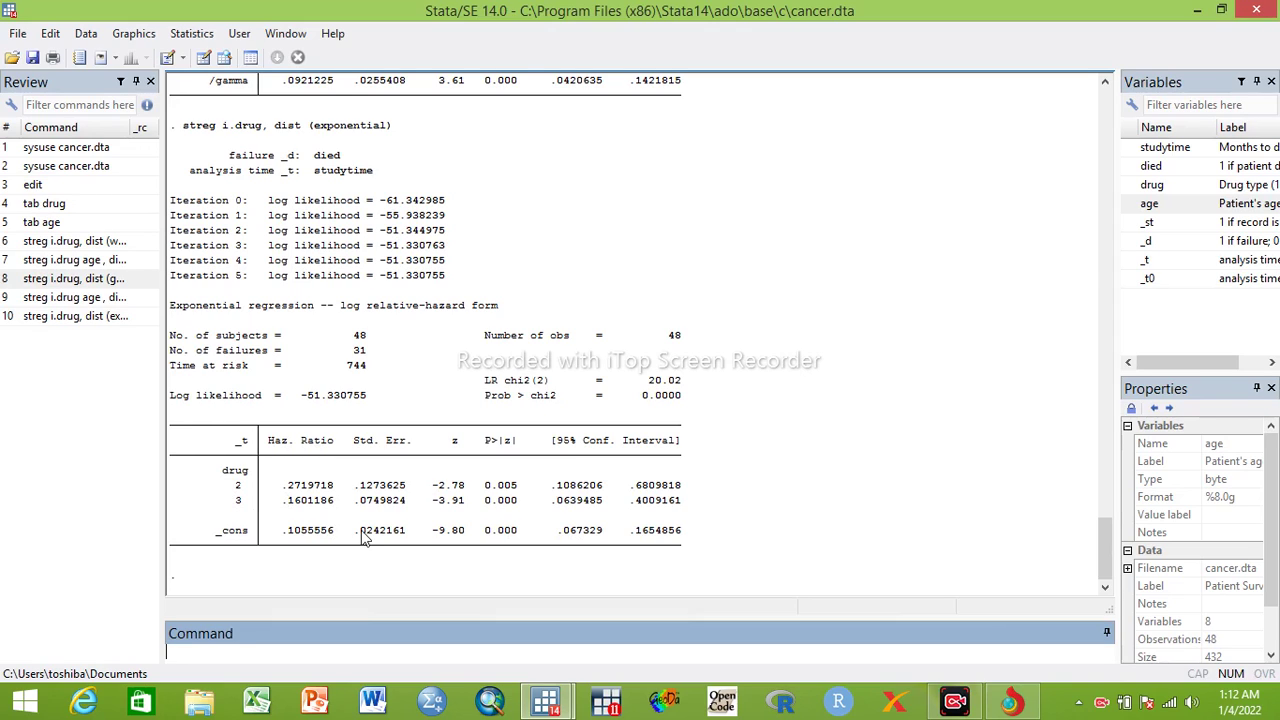
# Step: Add age as a predictor to the exponential model and run streg i.drug age , dist (exponential)
pyautogui.click(82, 318)
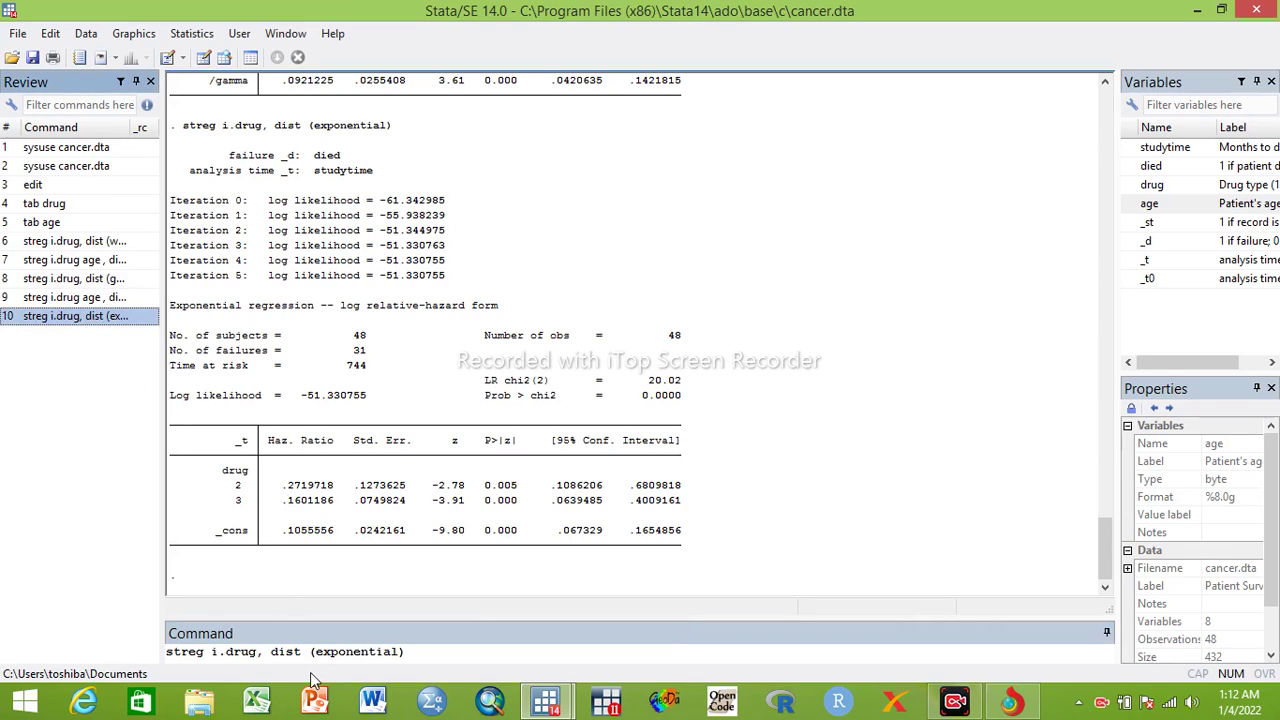
pyautogui.click(262, 652)
pyautogui.doubleClick(1150, 203)
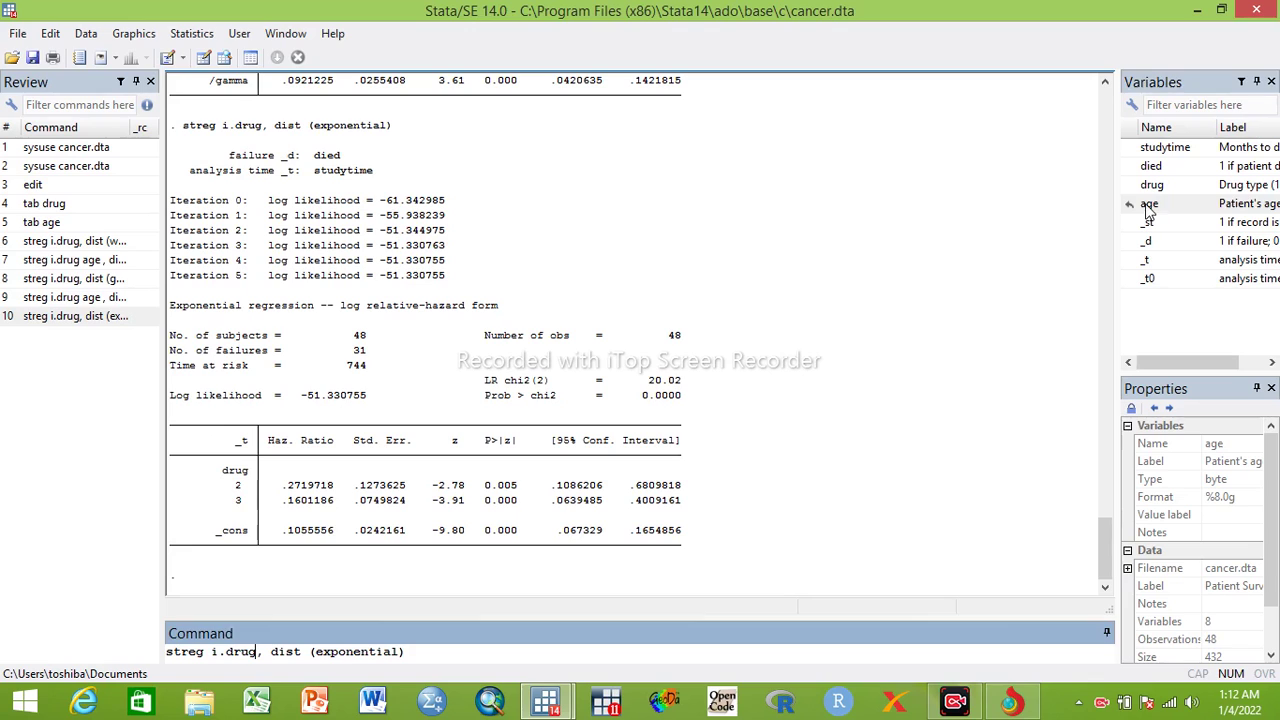
pyautogui.press('Return')
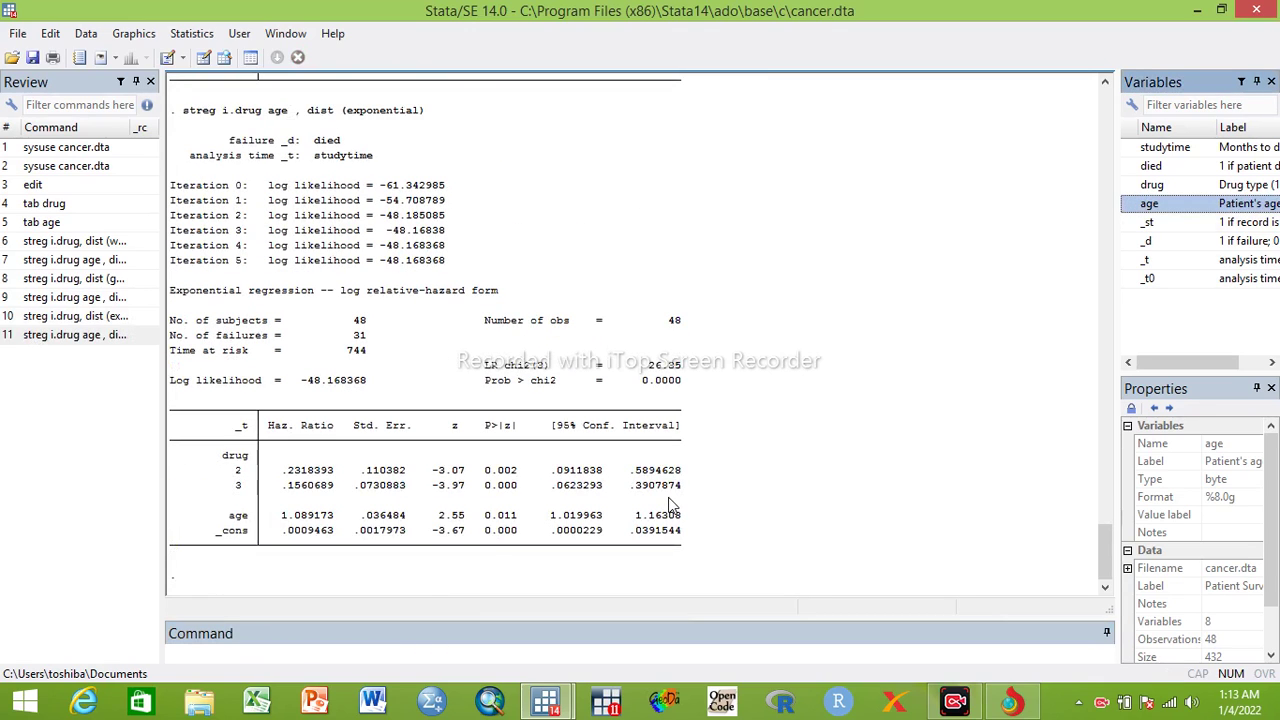